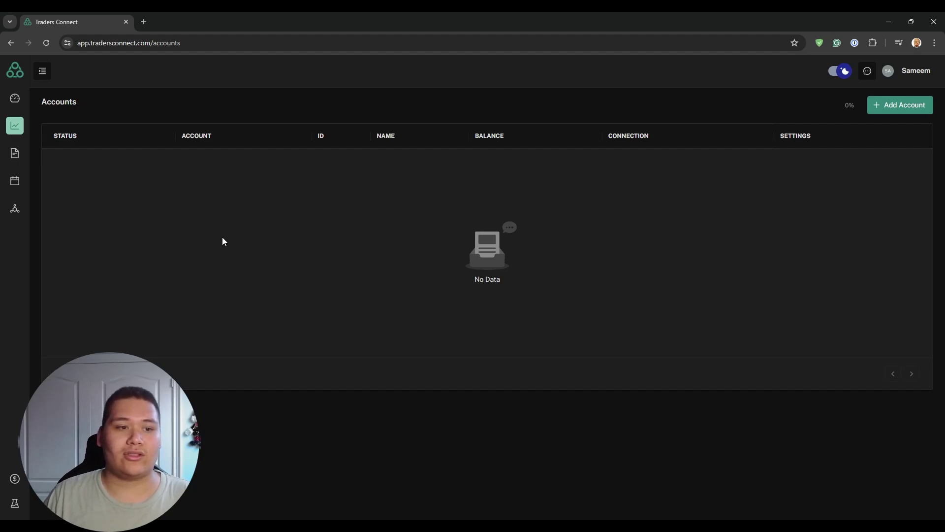
Step: Switch from the empty Accounts list to the Dashboard overview
{"action": "left_click", "coordinate": [13, 96]}
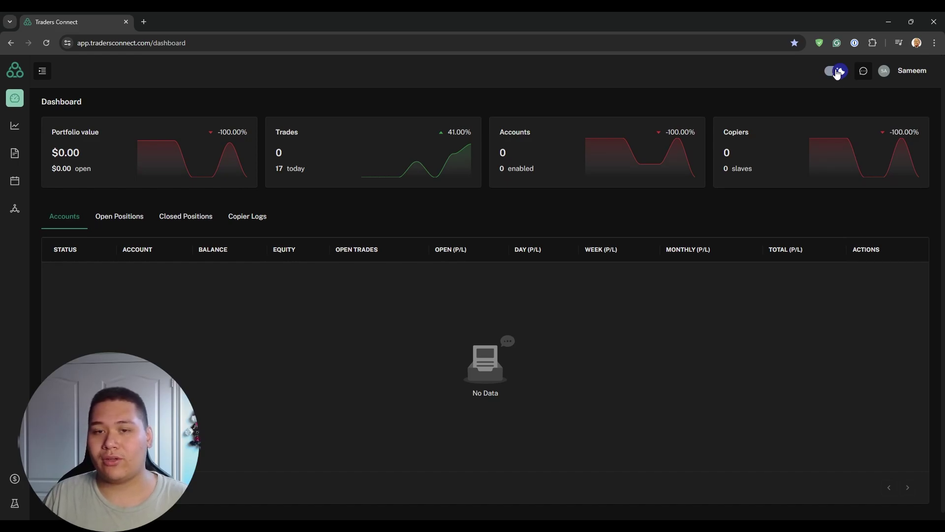
Step: Review the Premium plan's 3-account limit on the Billing page
{"action": "left_click", "coordinate": [908, 71]}
{"action": "left_click", "coordinate": [854, 200]}
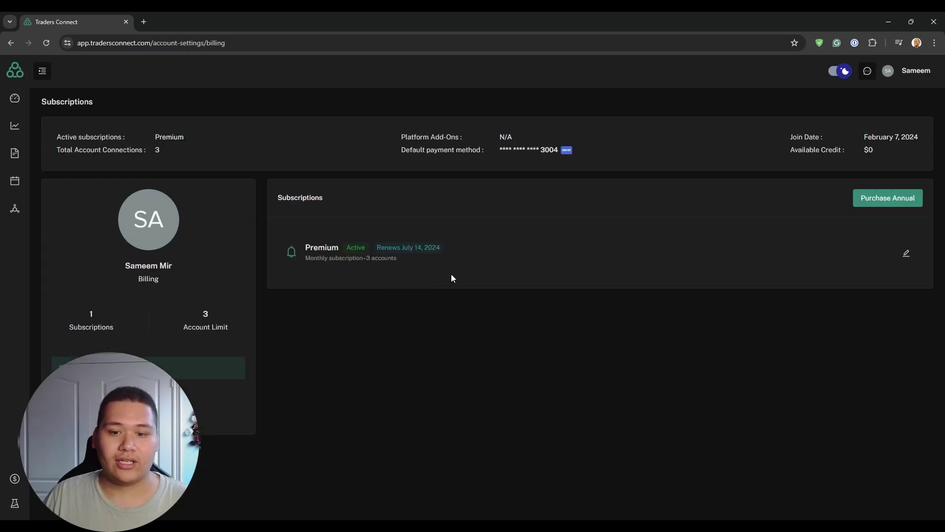
{"action": "left_click_drag", "start_coordinate": [365, 258], "coordinate": [497, 257]}
{"action": "left_click", "coordinate": [908, 256]}
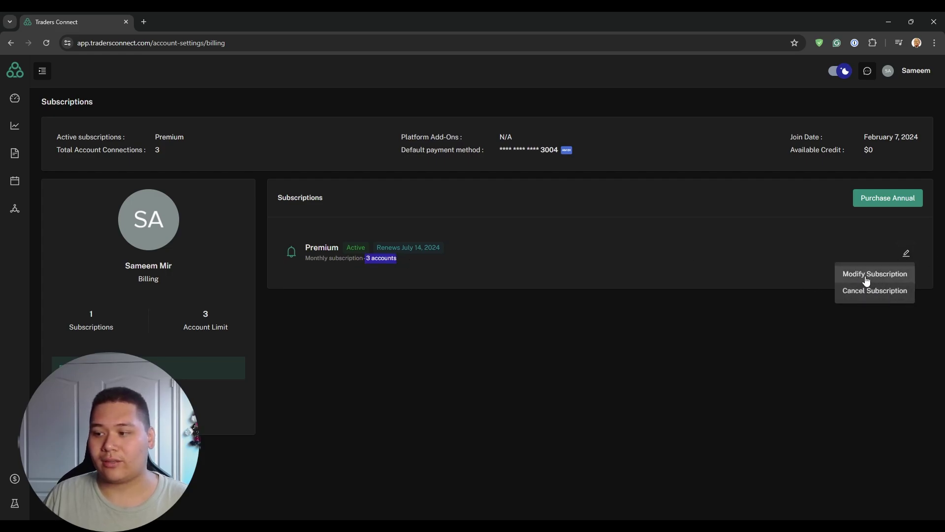
{"action": "left_click", "coordinate": [572, 329]}
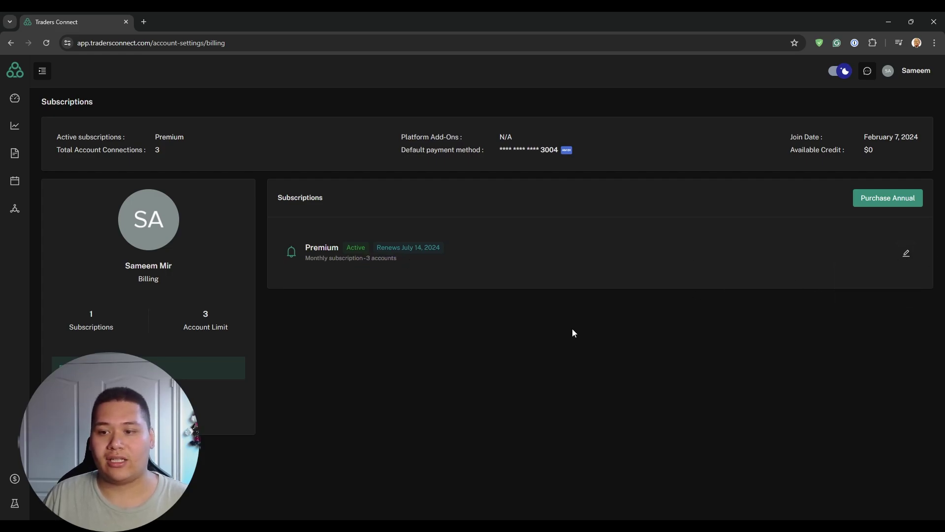
Step: Go to the Accounts list and start adding a new trading account
{"action": "left_click", "coordinate": [14, 98]}
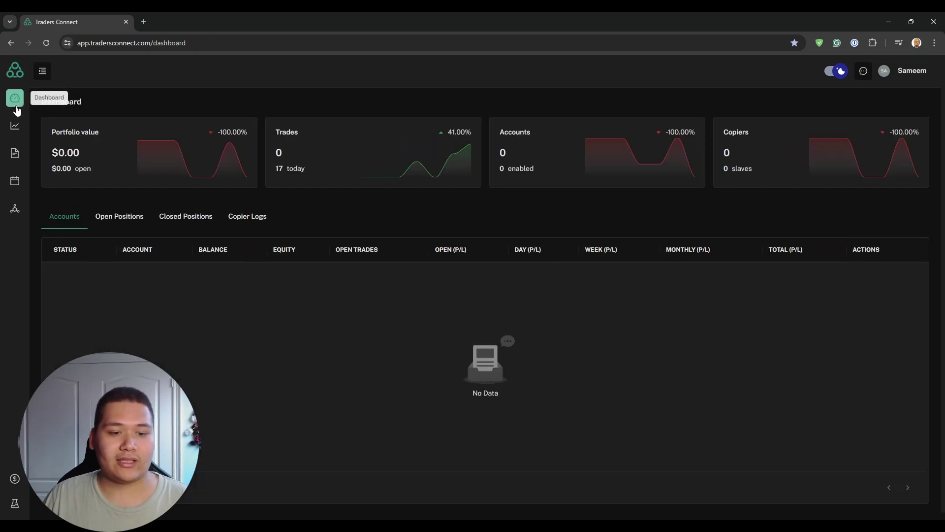
{"action": "left_click", "coordinate": [16, 129]}
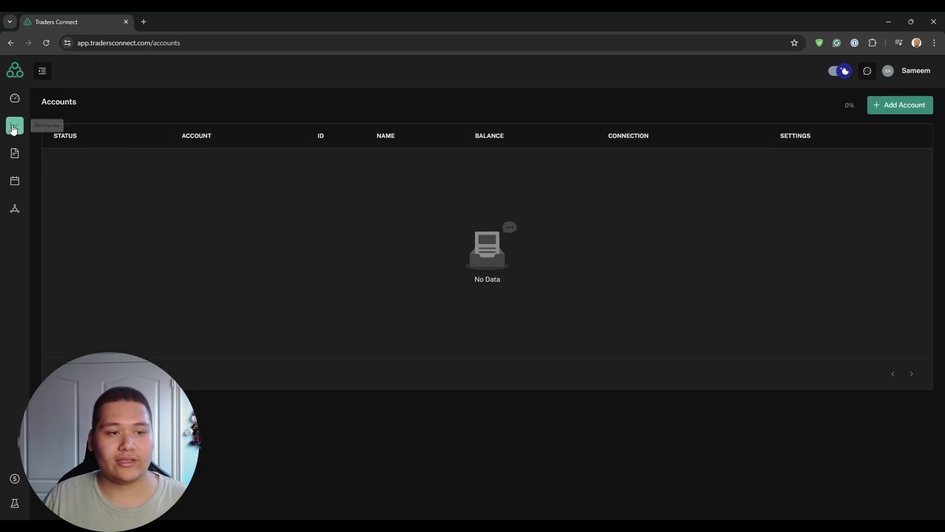
{"action": "left_click", "coordinate": [873, 104]}
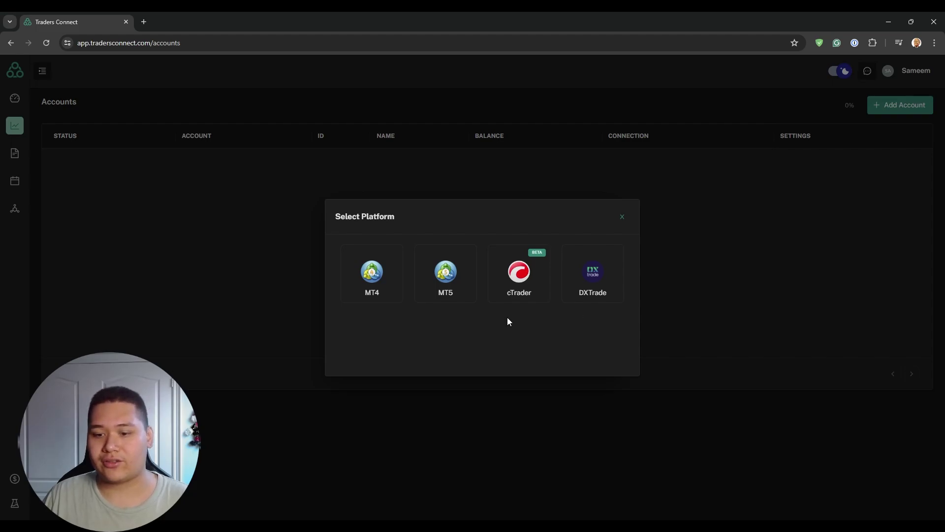
Step: Choose MT5, name the account '10k stage 1 acg', and select ACG Markets with server ACGMarkets-Live
{"action": "left_click", "coordinate": [441, 291]}
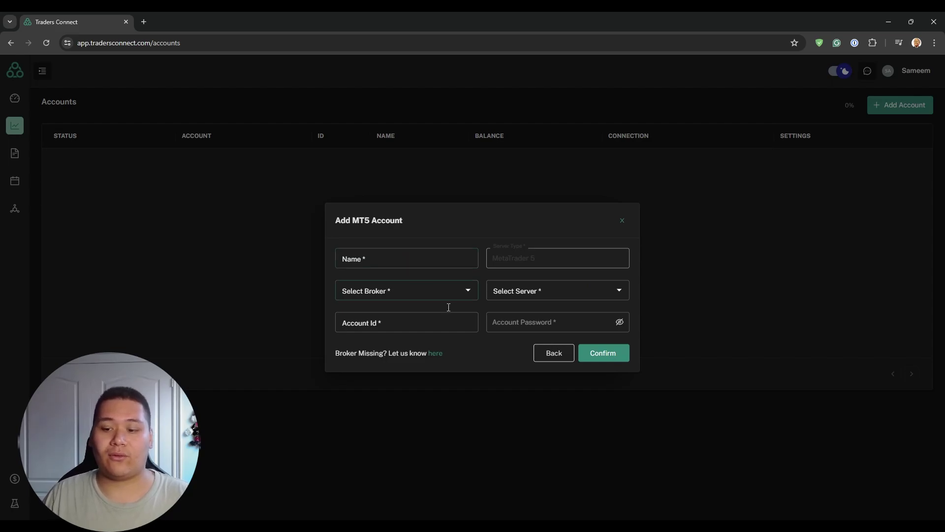
{"action": "left_click", "coordinate": [554, 353]}
{"action": "left_click", "coordinate": [396, 291]}
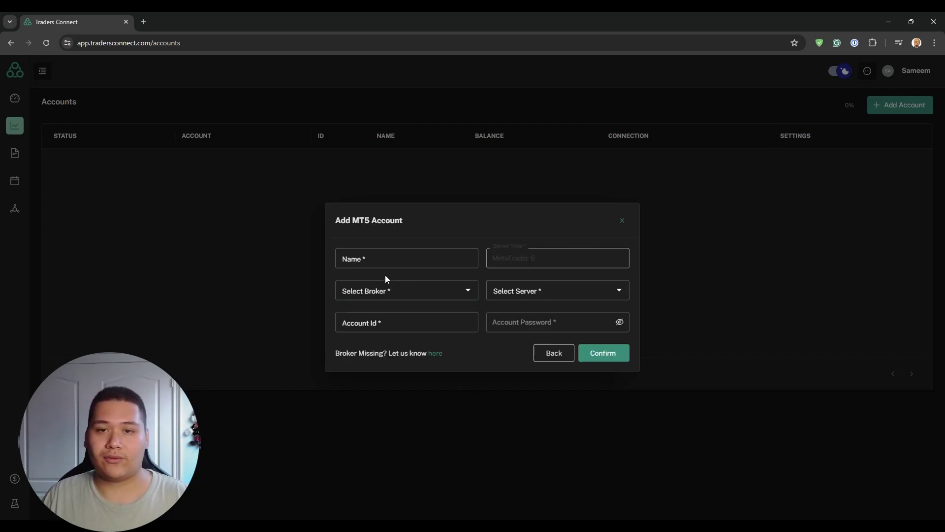
{"action": "left_click", "coordinate": [441, 259]}
{"action": "type", "text": "10k"}
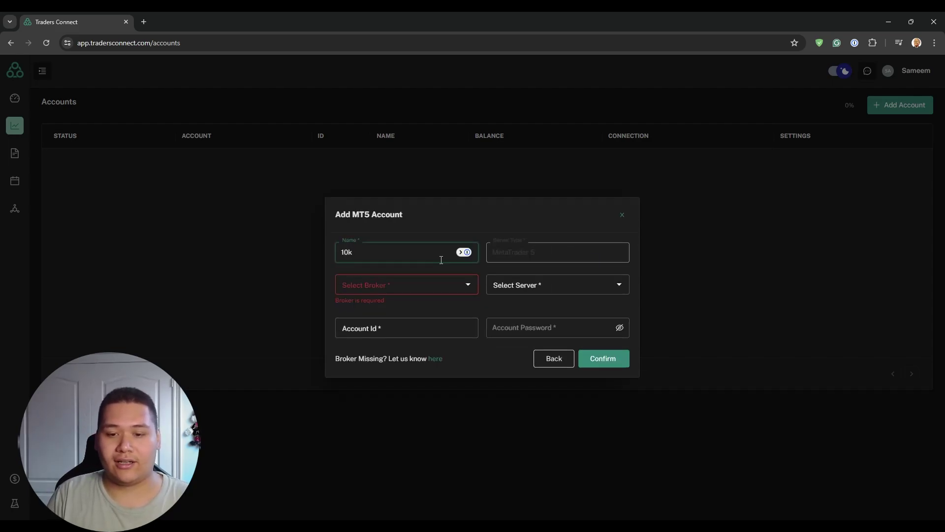
{"action": "type", "text": " stage 1"}
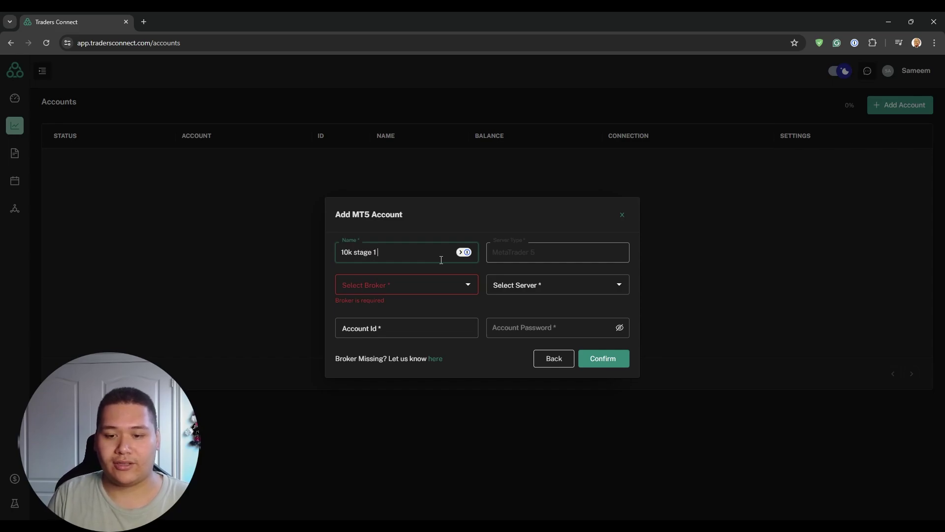
{"action": "type", "text": " acp"}
{"action": "left_click", "coordinate": [377, 285]}
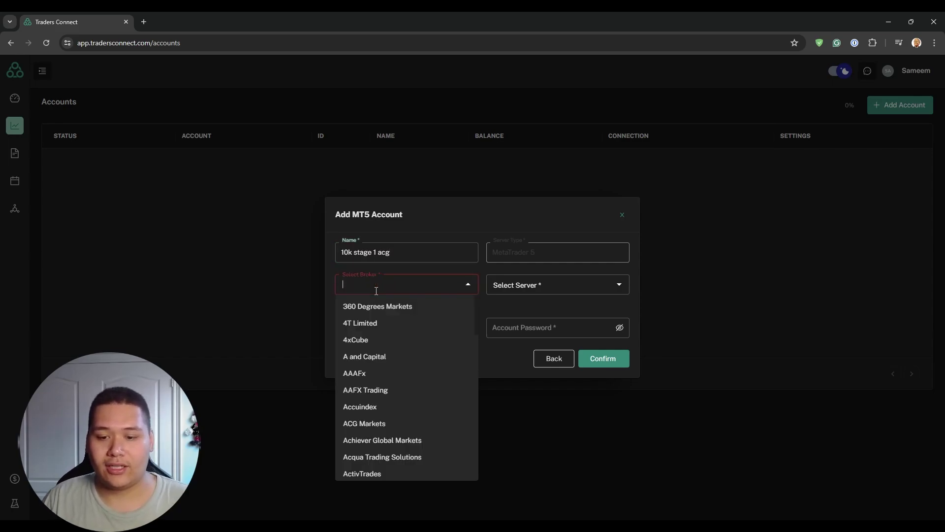
{"action": "type", "text": "acg"}
{"action": "left_click", "coordinate": [372, 310]}
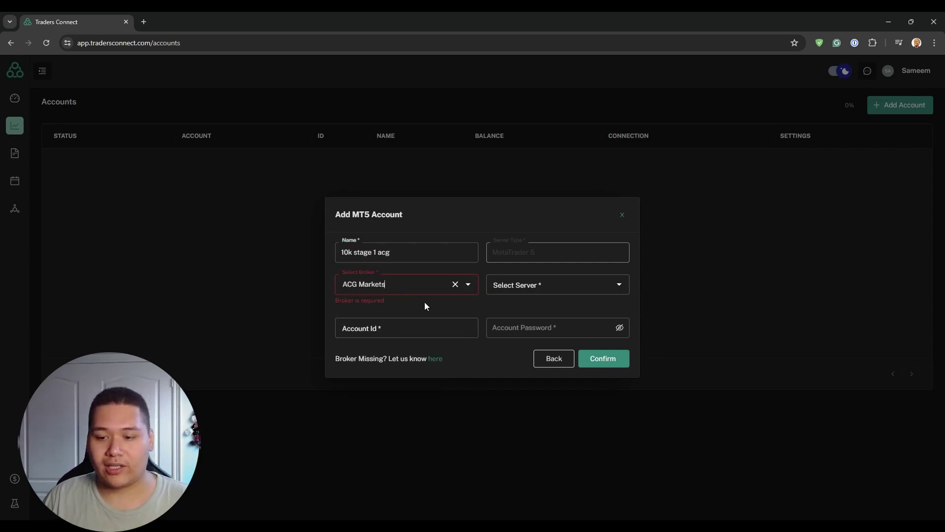
{"action": "left_click", "coordinate": [539, 287]}
{"action": "left_click", "coordinate": [525, 312]}
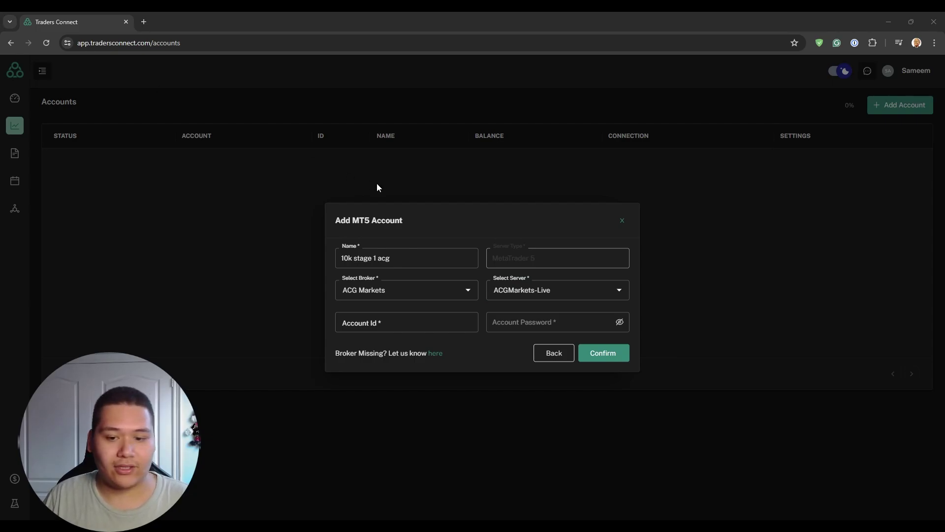
Step: Paste in the trading account number and password, then confirm adding the account
{"action": "left_click", "coordinate": [374, 321]}
{"action": "key", "text": "ctrl+v"}
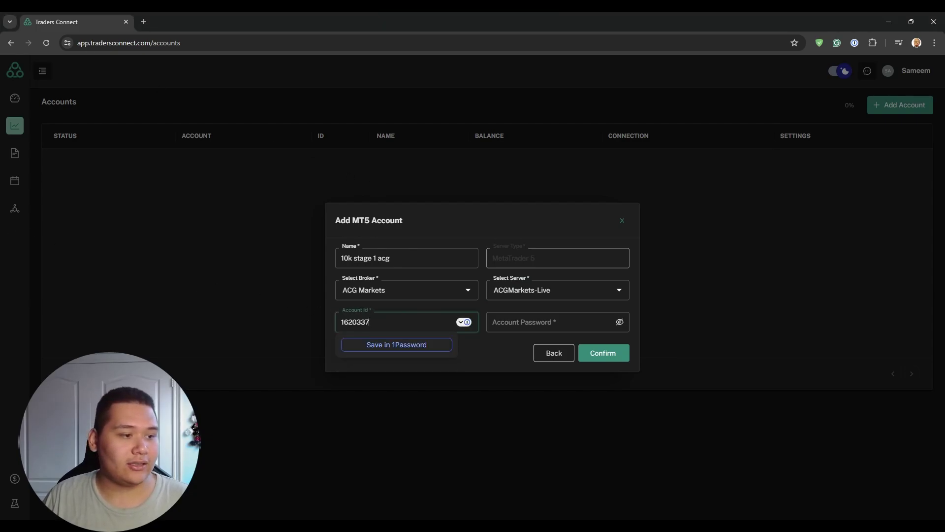
{"action": "left_click", "coordinate": [537, 321]}
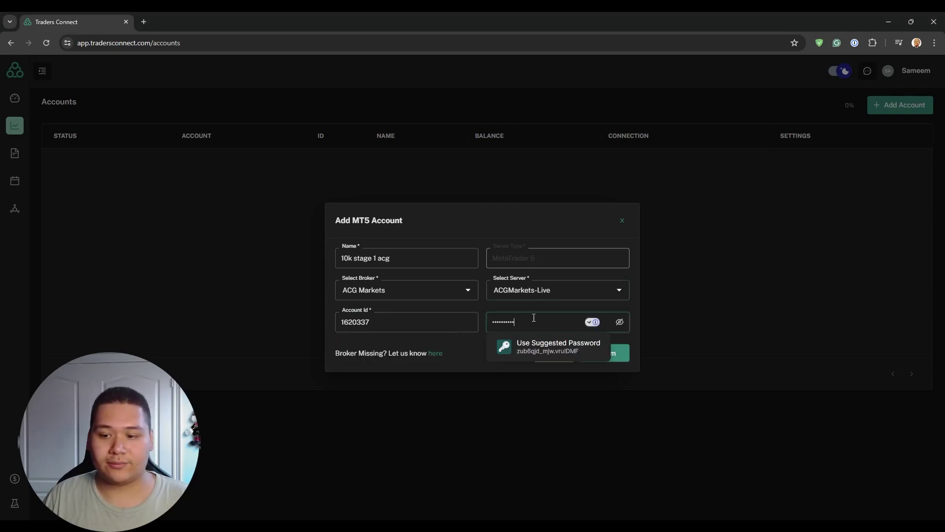
{"action": "key", "text": "ctrl+v"}
{"action": "left_click", "coordinate": [607, 354]}
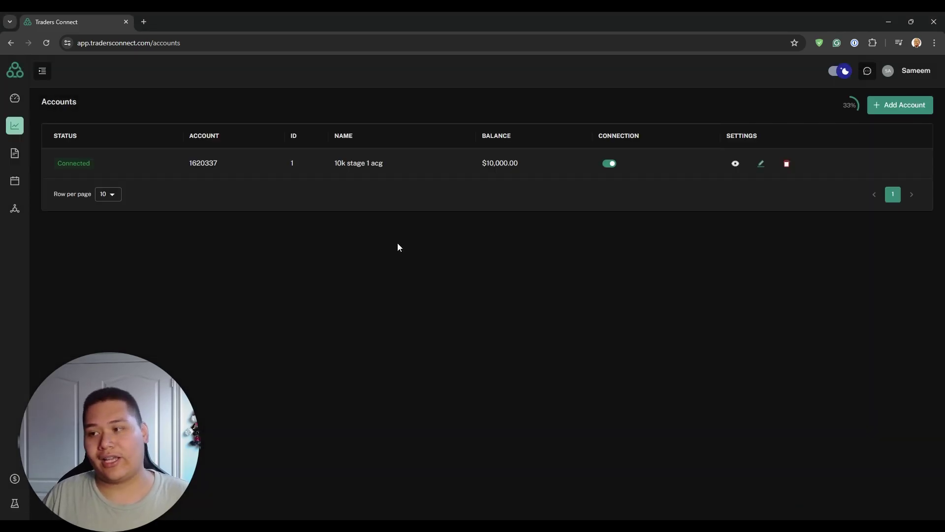
Step: Start another MT5 account named 'pa' on Blueberry Markets' BlueberryMarkets-Live server
{"action": "left_click", "coordinate": [892, 106]}
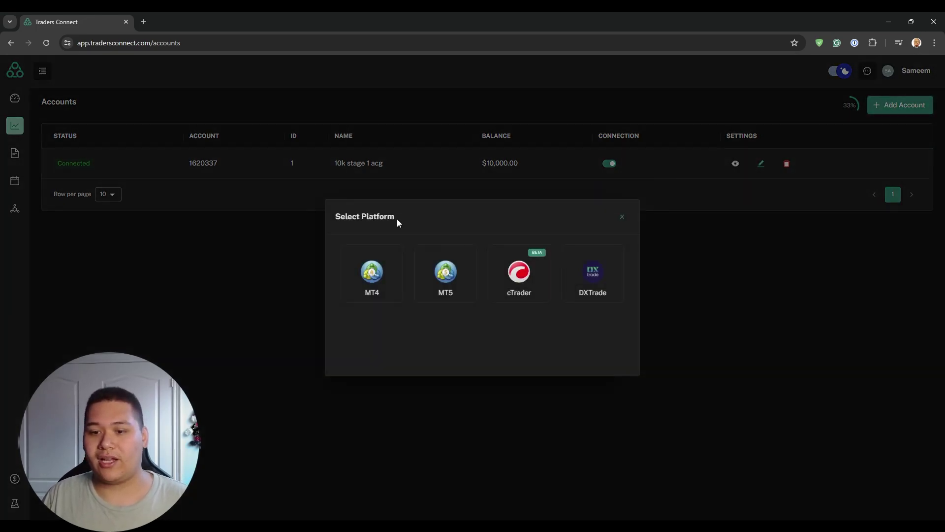
{"action": "left_click", "coordinate": [435, 292]}
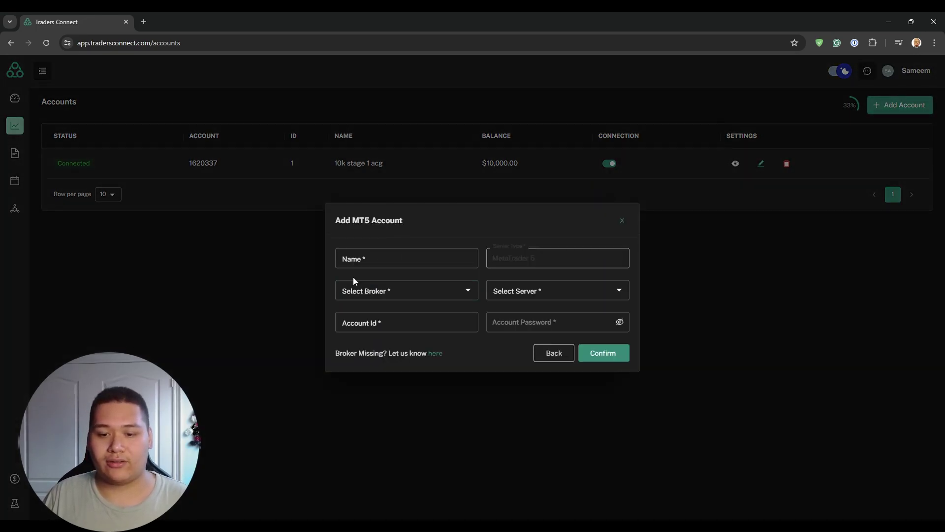
{"action": "left_click", "coordinate": [364, 257]}
{"action": "type", "text": "pa"}
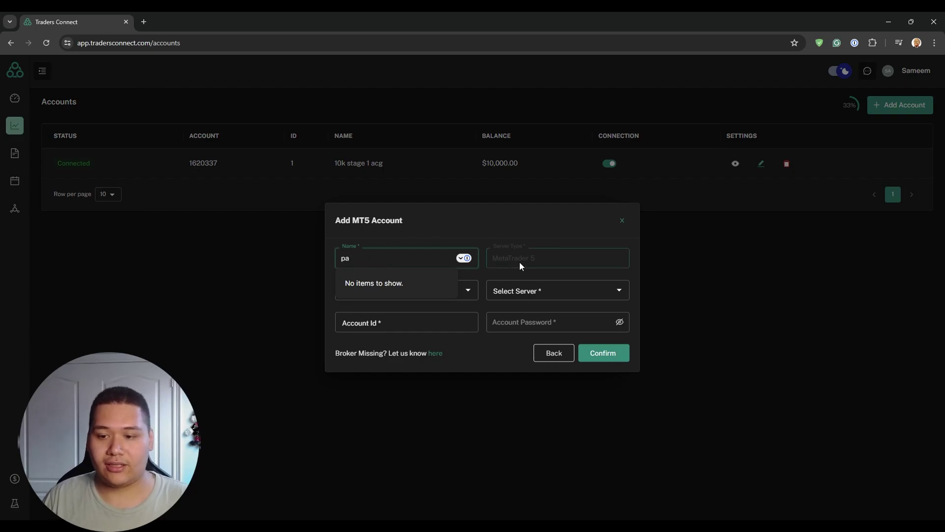
{"action": "left_click", "coordinate": [468, 290]}
{"action": "type", "text": "blue"}
{"action": "left_click", "coordinate": [372, 361]}
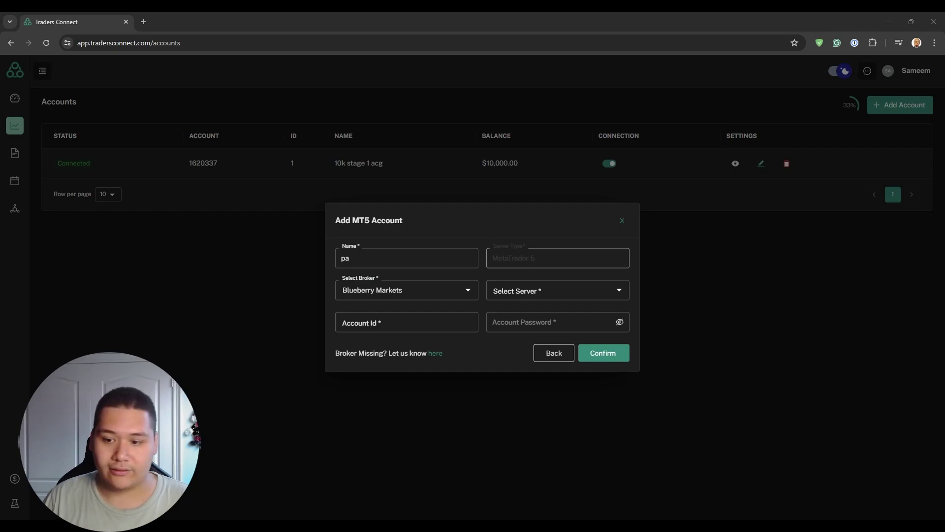
{"action": "left_click", "coordinate": [563, 294]}
{"action": "left_click", "coordinate": [572, 327]}
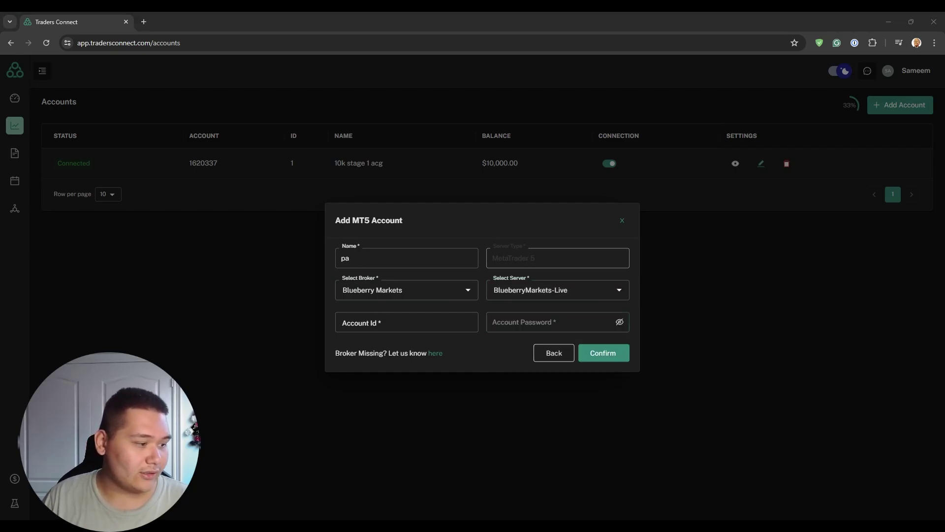
Step: Paste the account number and password, then confirm adding the pa account
{"action": "left_click", "coordinate": [374, 322]}
{"action": "key", "text": "ctrl+v"}
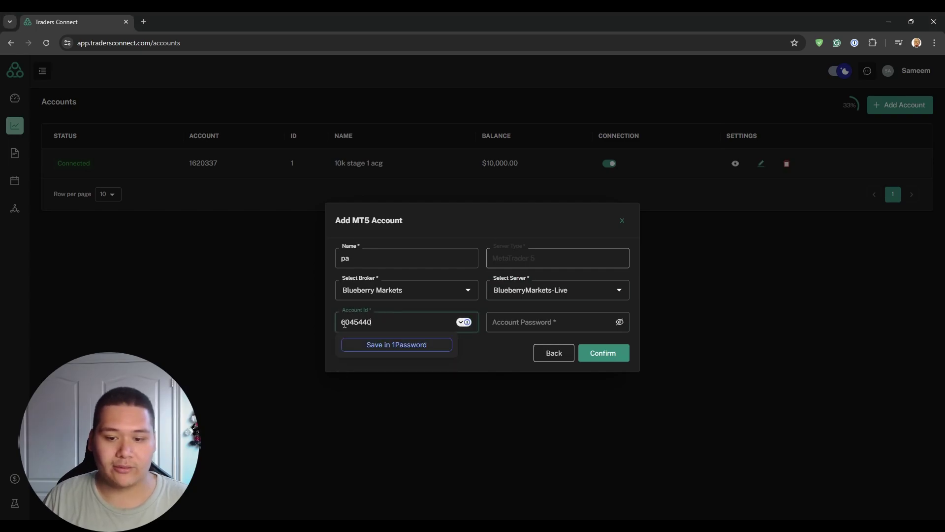
{"action": "left_click", "coordinate": [547, 322]}
{"action": "key", "text": "ctrl+v"}
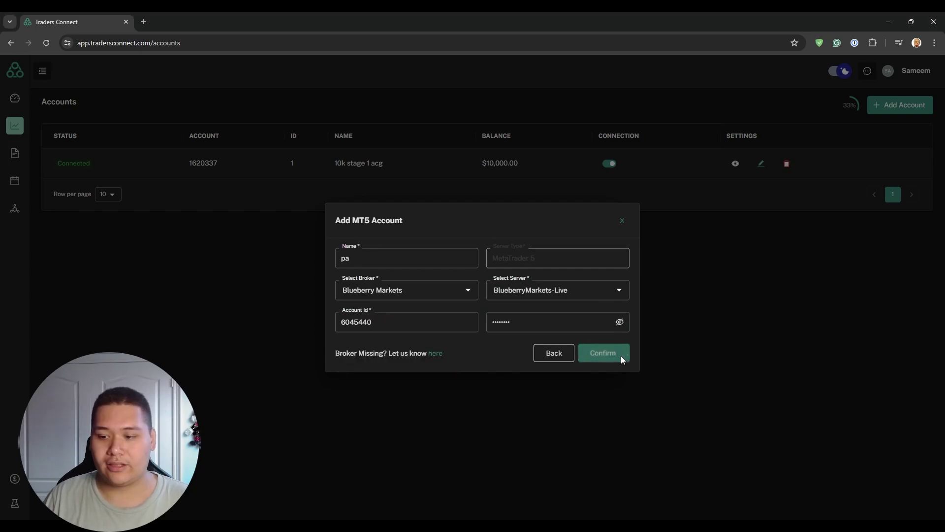
{"action": "left_click", "coordinate": [605, 353]}
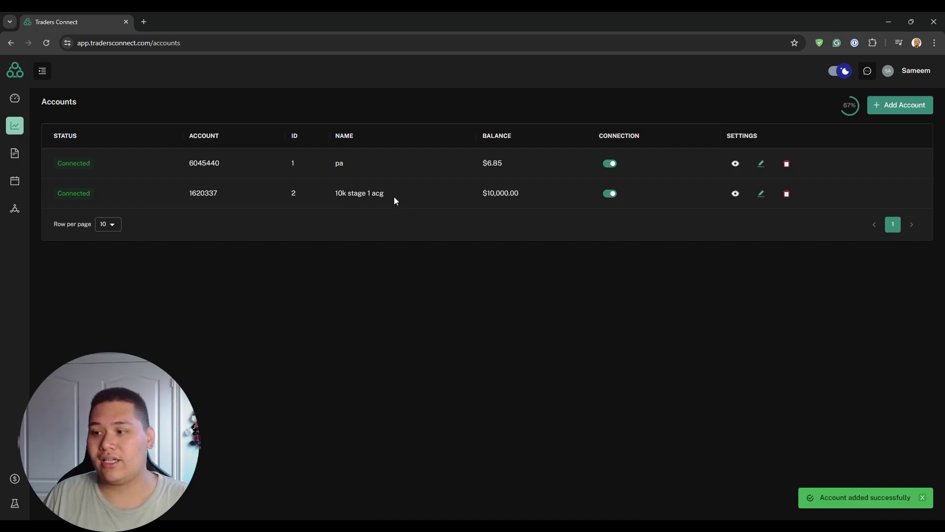
Step: Start a cTrader account, accept the BETA warning, and follow the re-authenticate link for missing accounts
{"action": "left_click", "coordinate": [899, 111]}
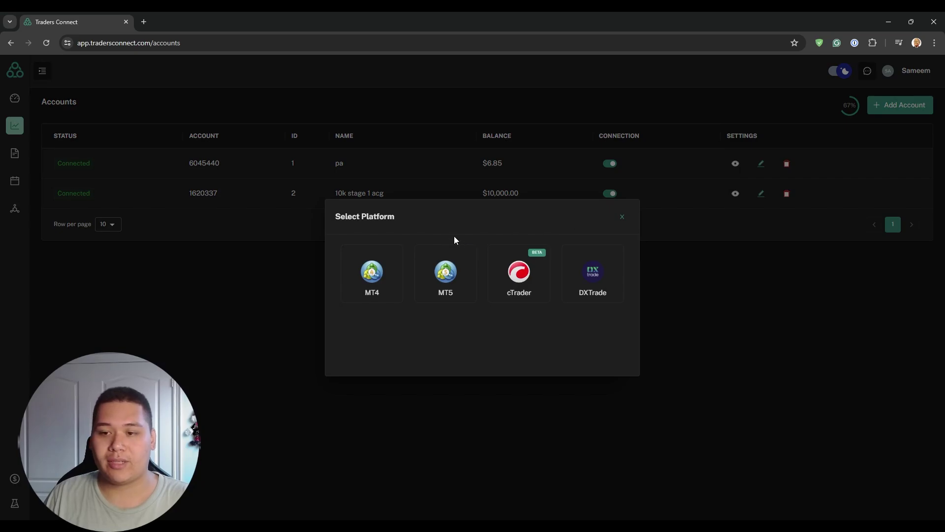
{"action": "left_click", "coordinate": [516, 274]}
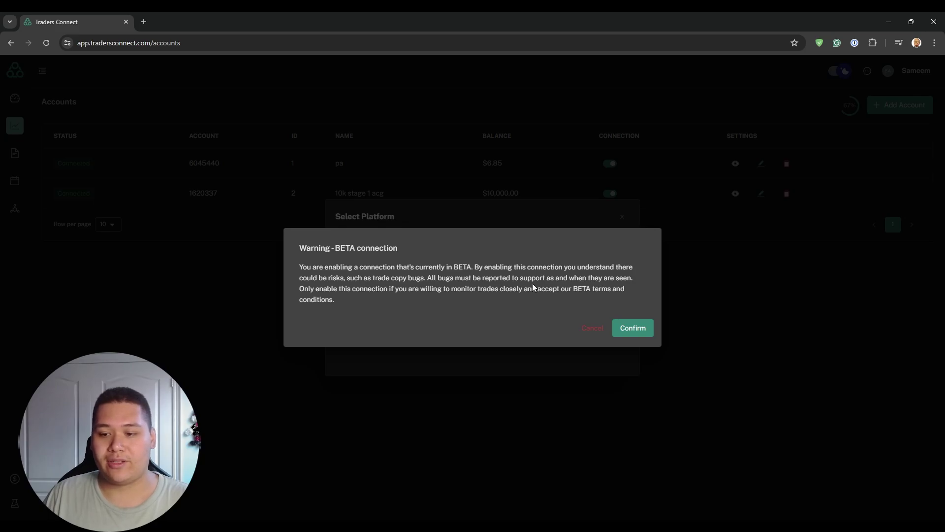
{"action": "left_click", "coordinate": [633, 325]}
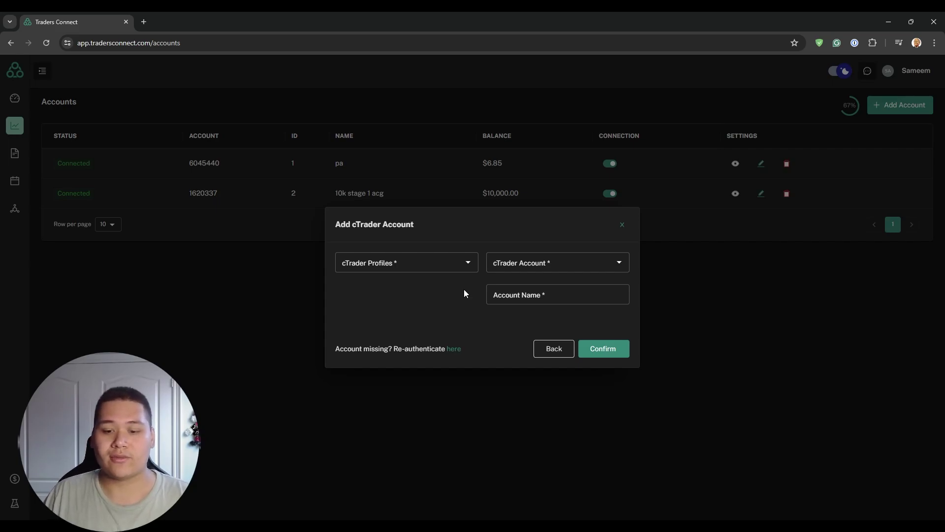
{"action": "left_click_drag", "start_coordinate": [337, 347], "coordinate": [391, 352]}
{"action": "left_click", "coordinate": [398, 323]}
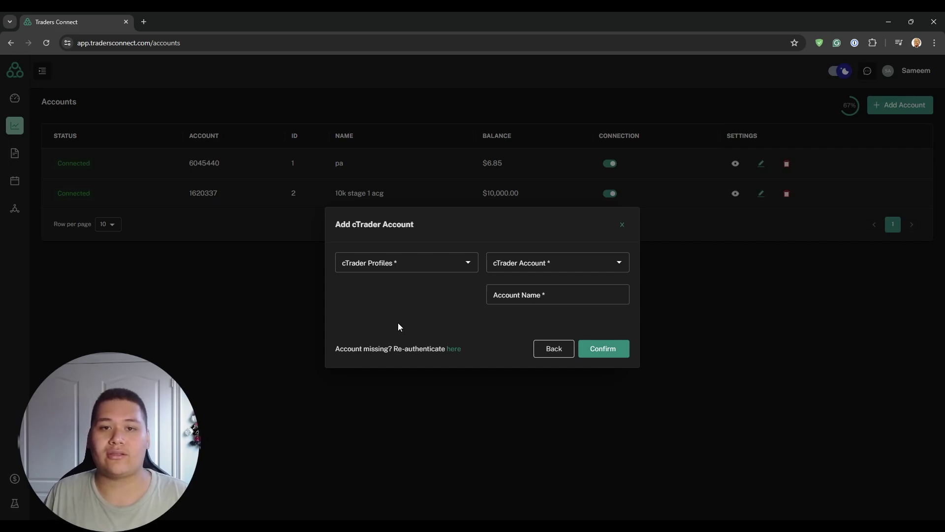
Step: Re-authenticate with cTrader ID and leave all five Funding Pips demo accounts selected
{"action": "left_click", "coordinate": [451, 349]}
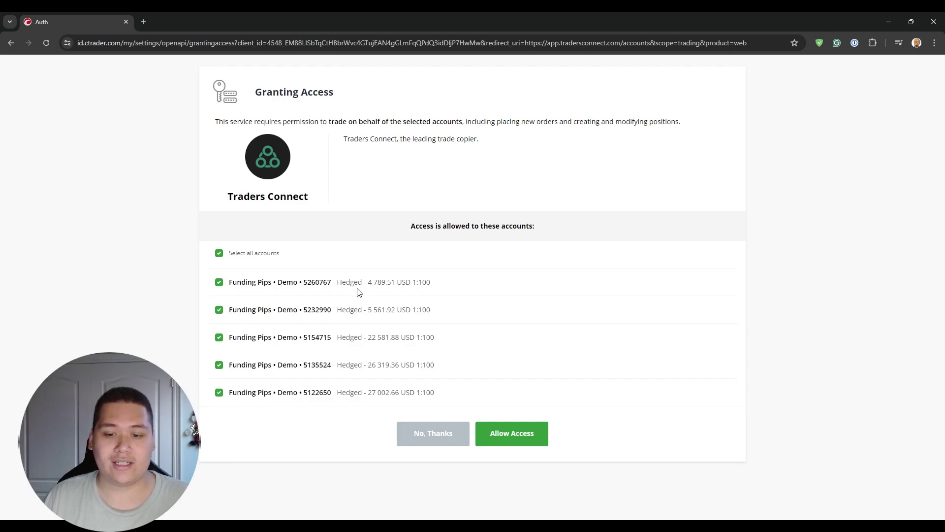
{"action": "left_click", "coordinate": [219, 285]}
{"action": "left_click", "coordinate": [219, 311]}
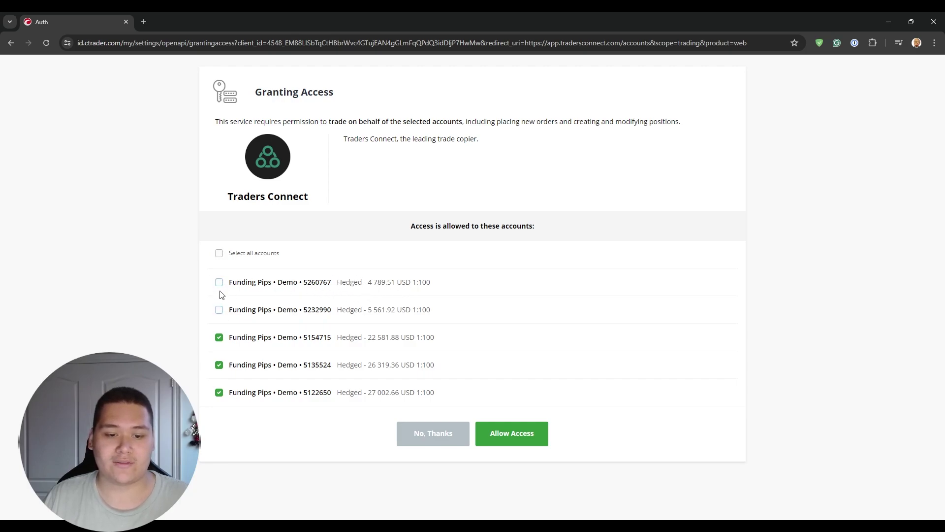
{"action": "left_click", "coordinate": [220, 254]}
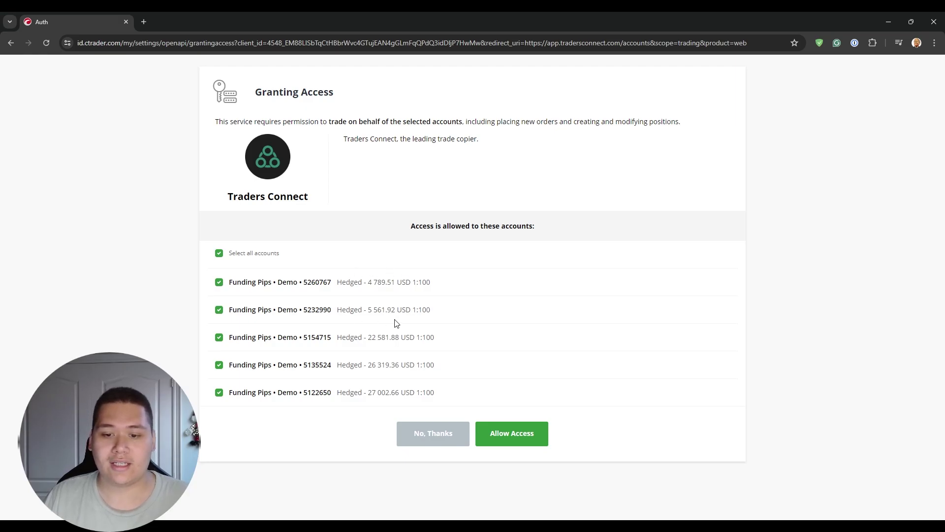
Step: Allow access and save the cTrader login as the profile 'Funding Pips'
{"action": "left_click", "coordinate": [516, 437]}
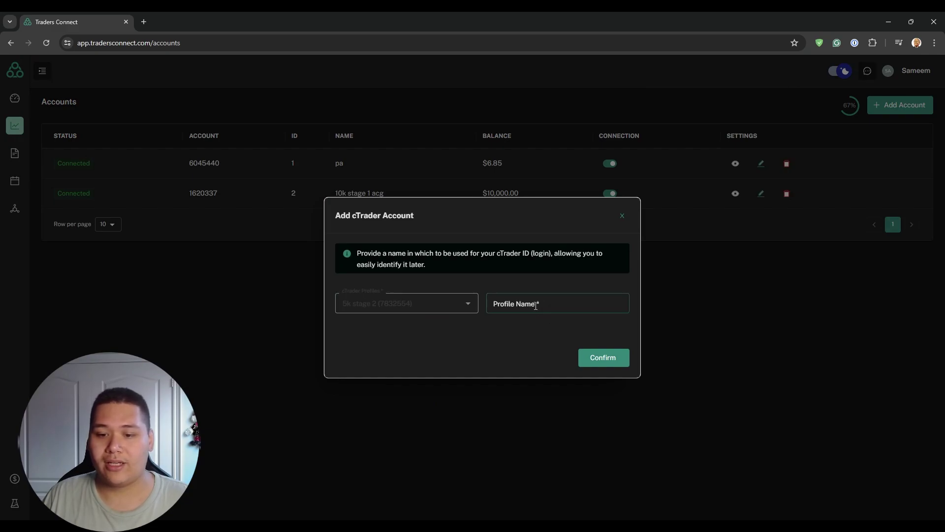
{"action": "left_click", "coordinate": [572, 305]}
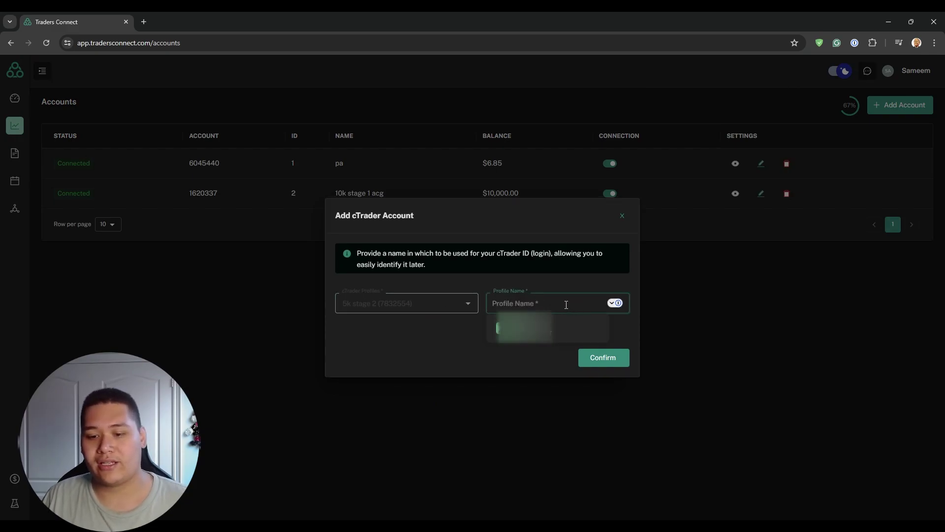
{"action": "type", "text": "Funding P"}
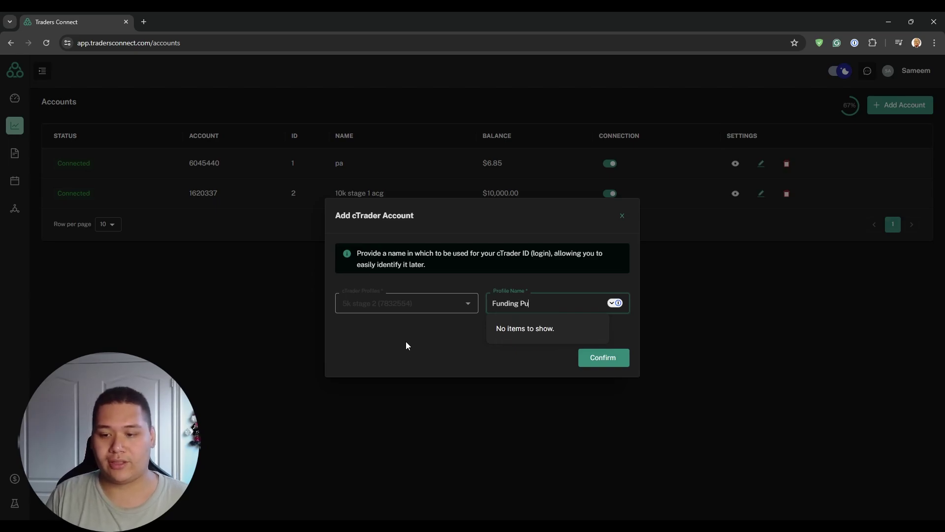
{"action": "type", "text": "ips"}
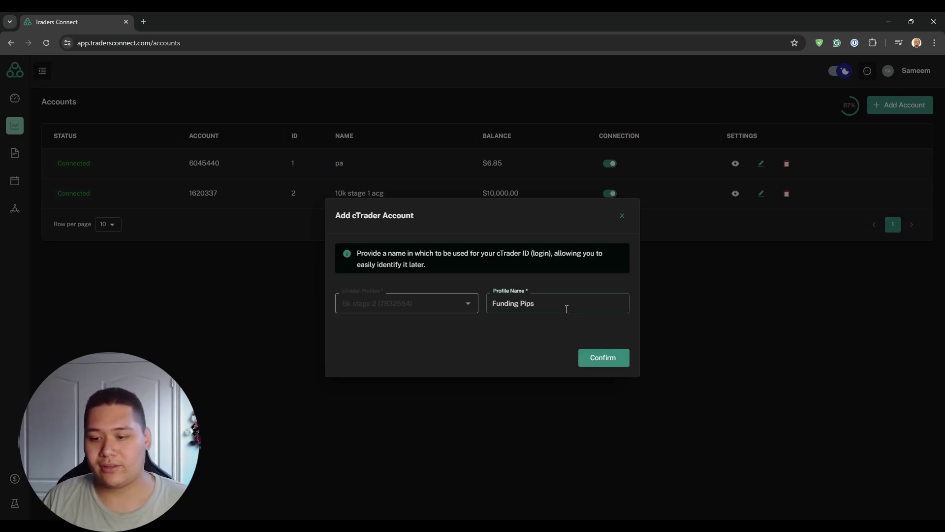
{"action": "left_click", "coordinate": [603, 357]}
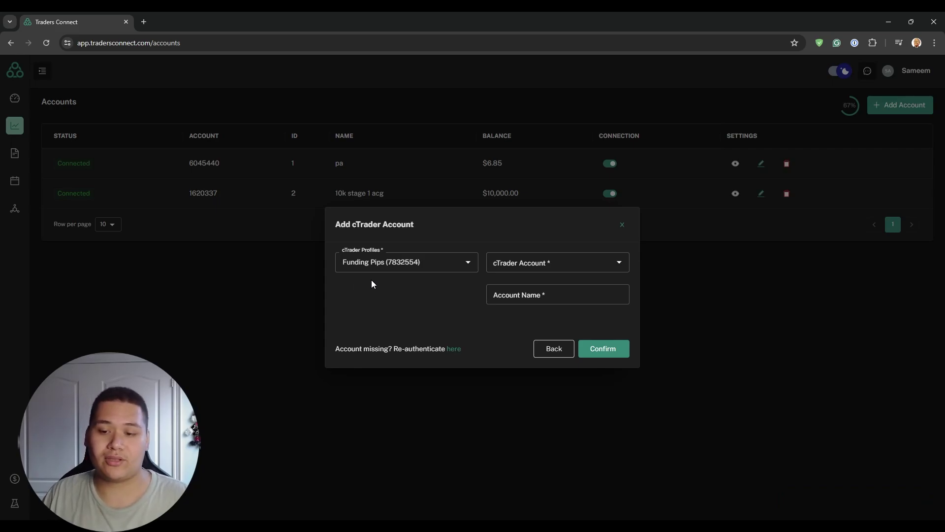
Step: Pick the $4,789.51 Funding Pips demo account, name it '5k stage 2 funding pips', and add it
{"action": "left_click", "coordinate": [618, 263]}
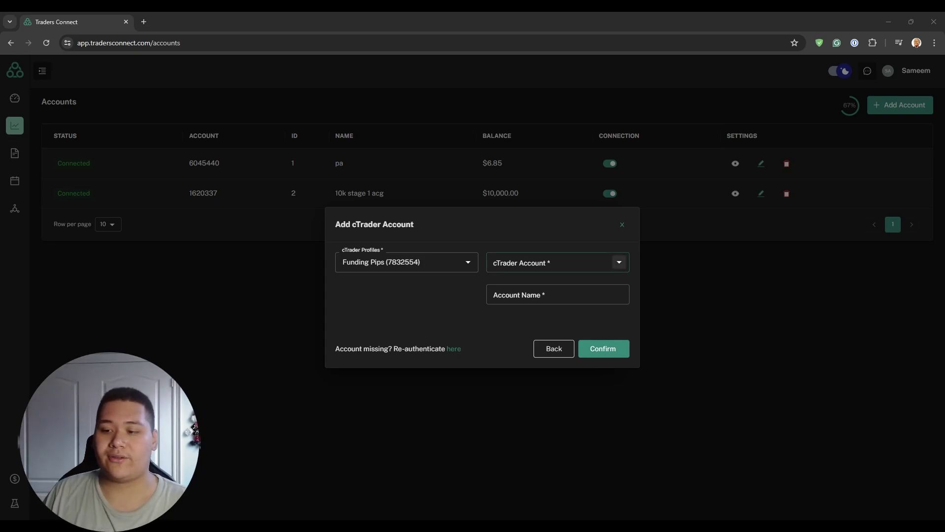
{"action": "left_click", "coordinate": [618, 263]}
{"action": "left_click", "coordinate": [563, 282]}
{"action": "left_click", "coordinate": [621, 263]}
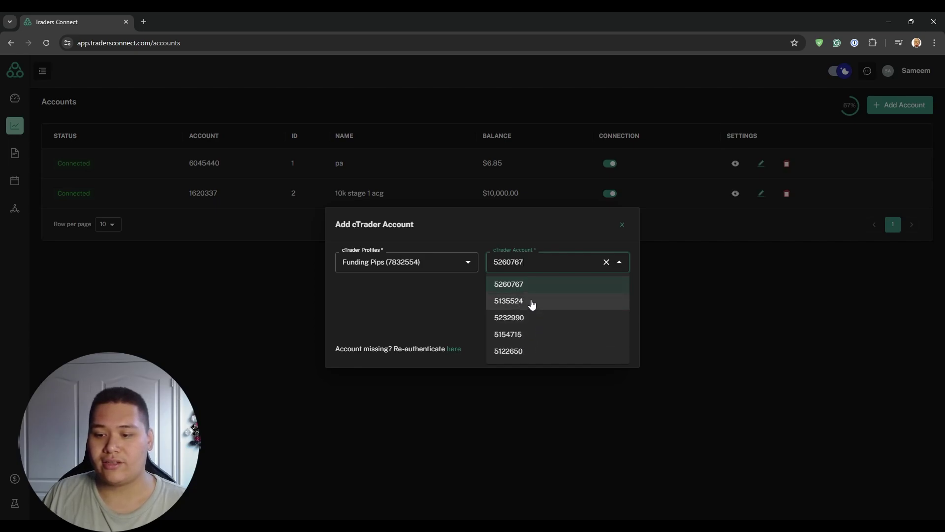
{"action": "left_click", "coordinate": [512, 285]}
{"action": "left_click", "coordinate": [566, 295]}
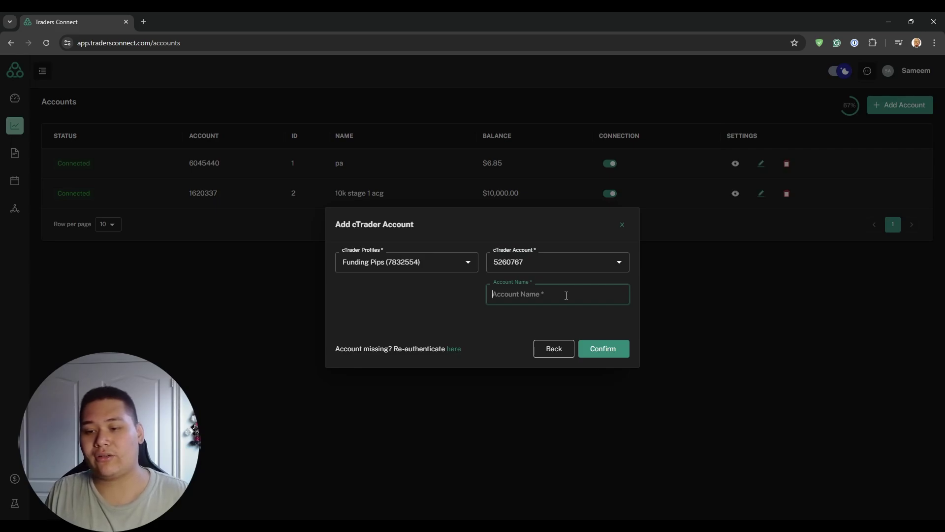
{"action": "type", "text": "5k stage 2 funding pips"}
{"action": "left_click", "coordinate": [522, 334]}
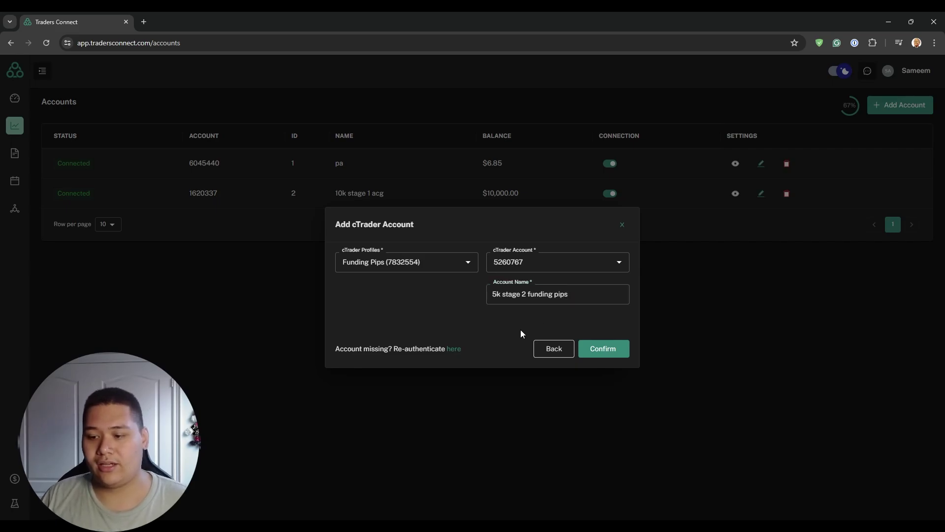
{"action": "left_click", "coordinate": [613, 349]}
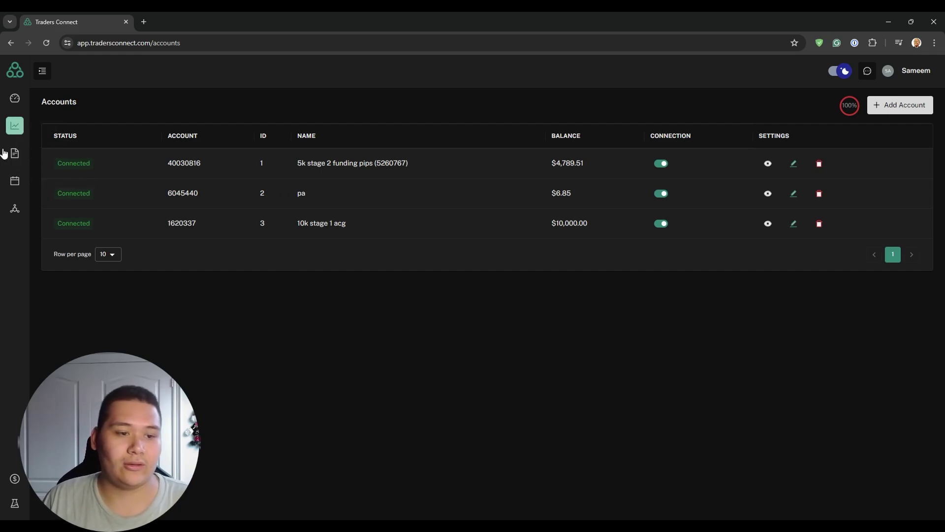
Step: Create a master copier with '10k stage 1 acg' as source and '5k stage 2 funding pips' as target
{"action": "left_click", "coordinate": [9, 155]}
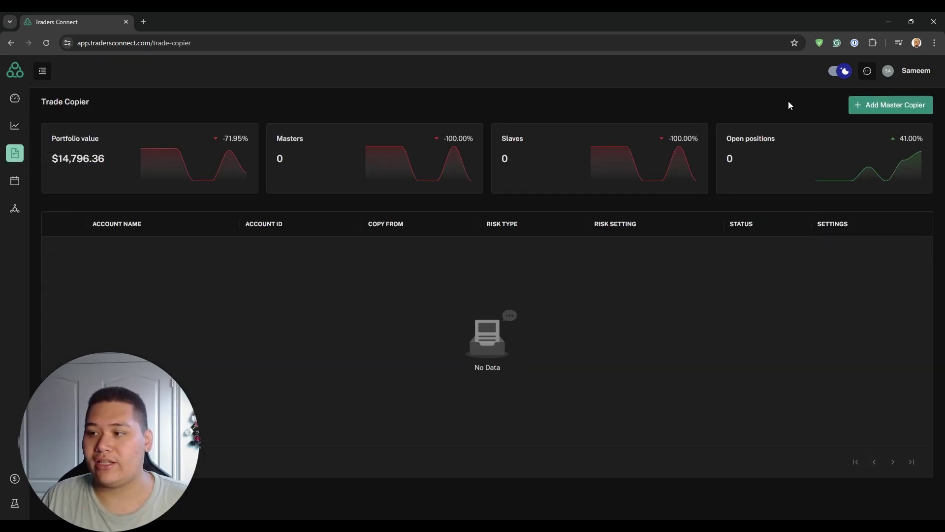
{"action": "left_click", "coordinate": [877, 110]}
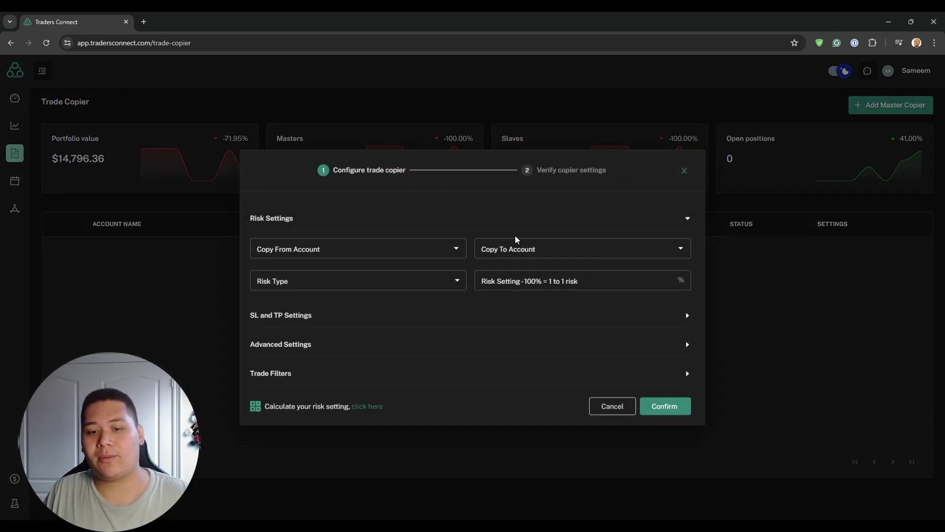
{"action": "left_click", "coordinate": [455, 250]}
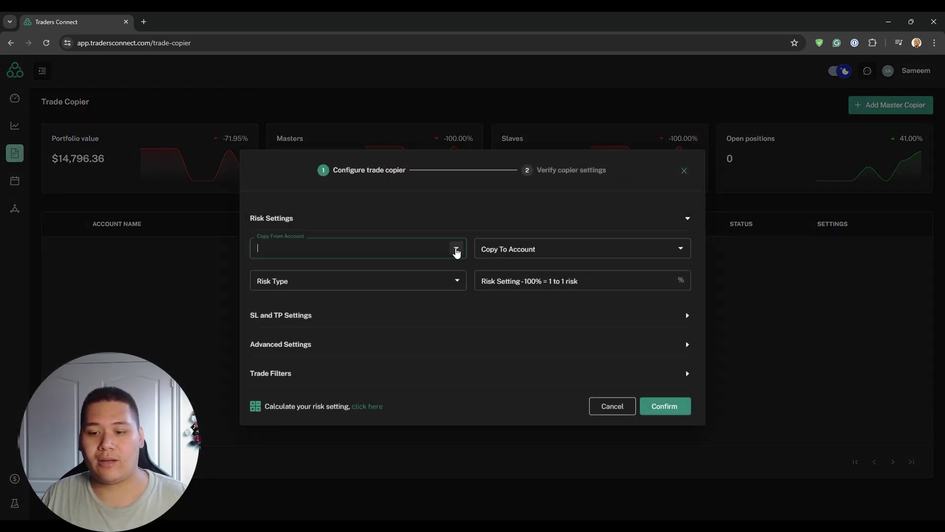
{"action": "left_click", "coordinate": [363, 304]}
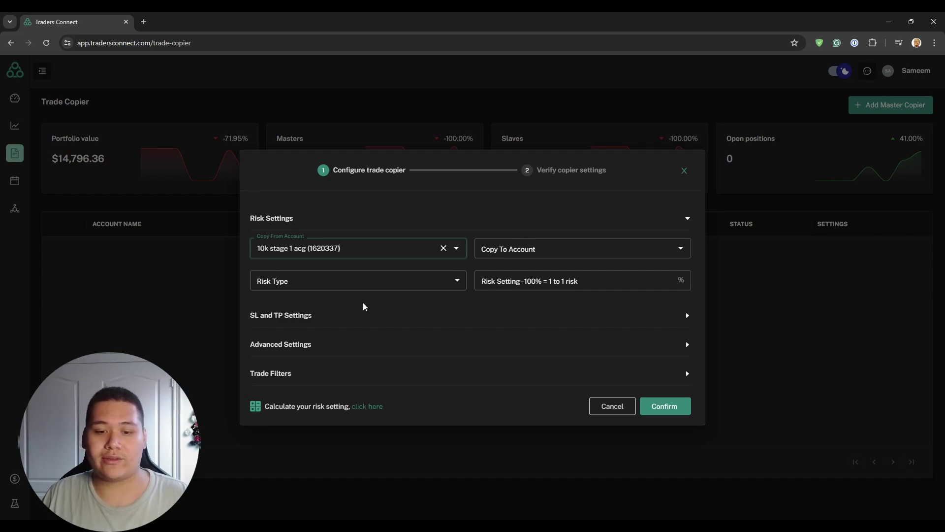
{"action": "left_click", "coordinate": [574, 248]}
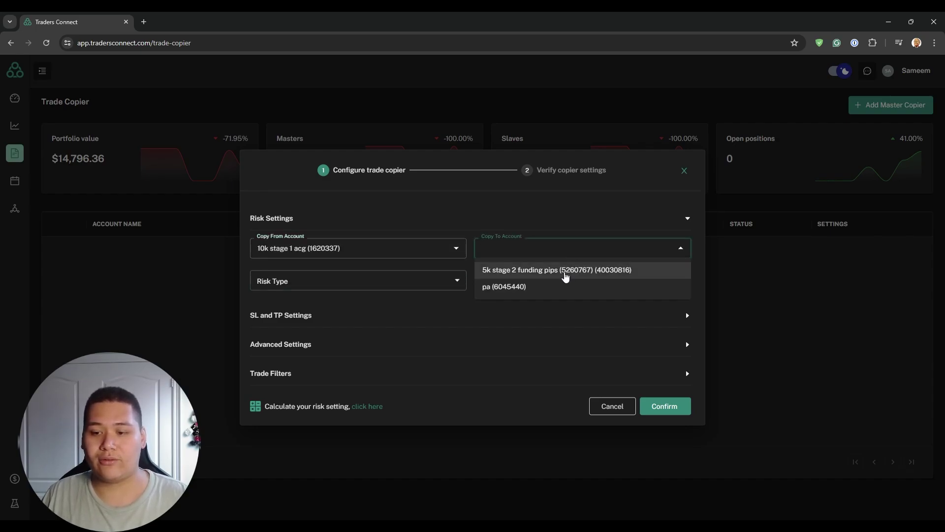
{"action": "left_click", "coordinate": [565, 272]}
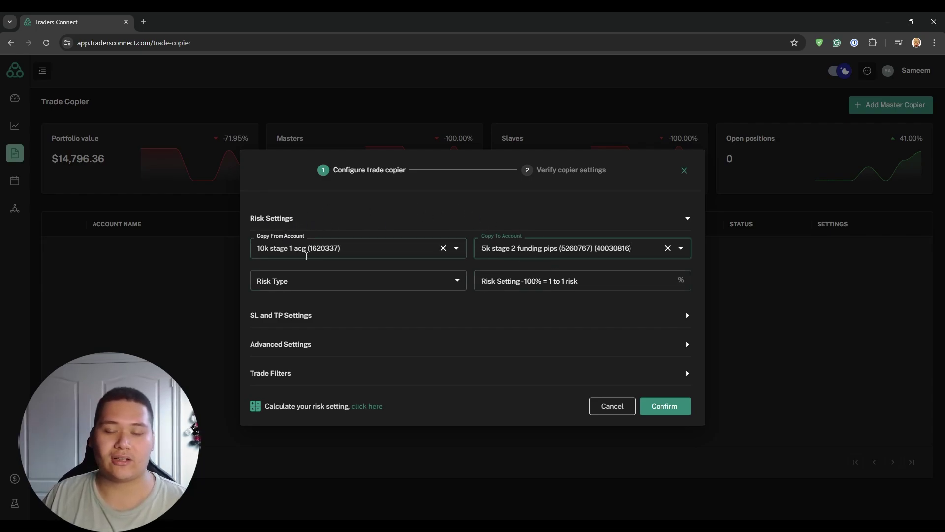
{"action": "left_click", "coordinate": [333, 265]}
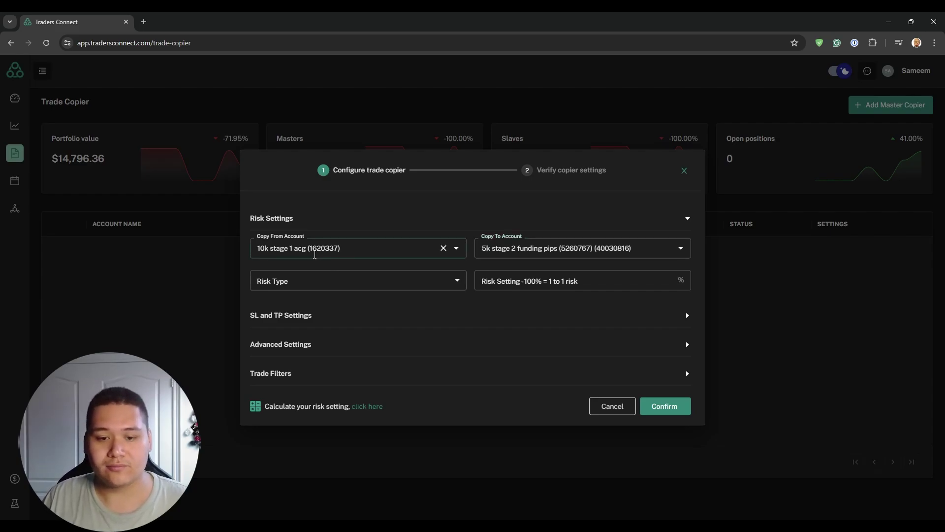
{"action": "left_click", "coordinate": [317, 287]}
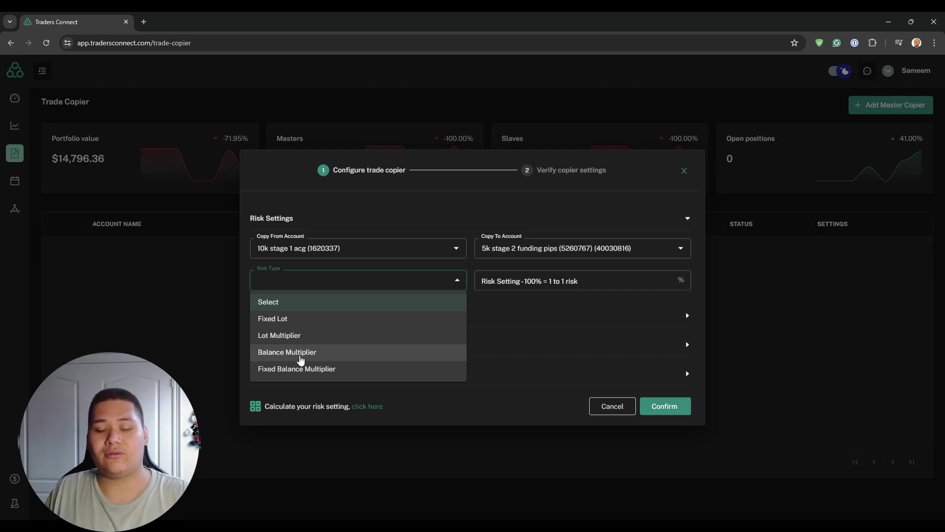
{"action": "left_click", "coordinate": [412, 272]}
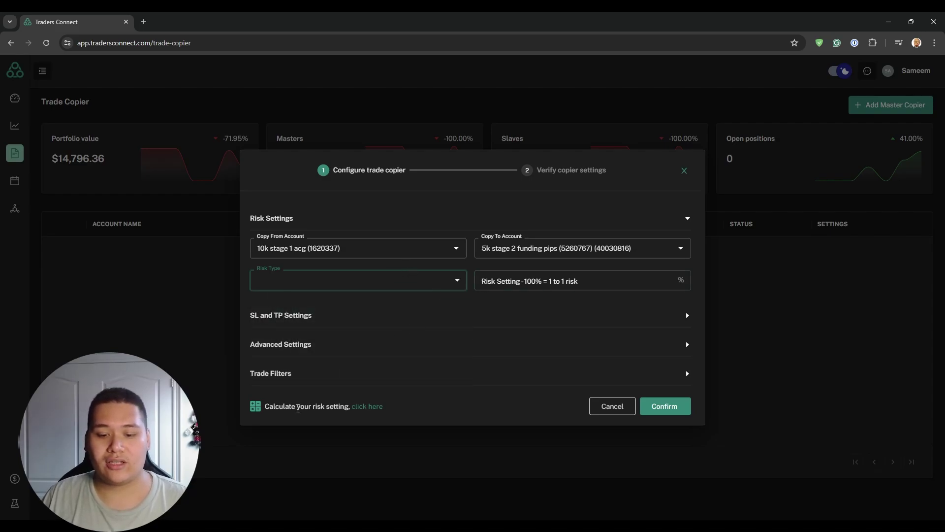
{"action": "left_click_drag", "start_coordinate": [273, 413], "coordinate": [335, 413]}
{"action": "left_click", "coordinate": [334, 412]}
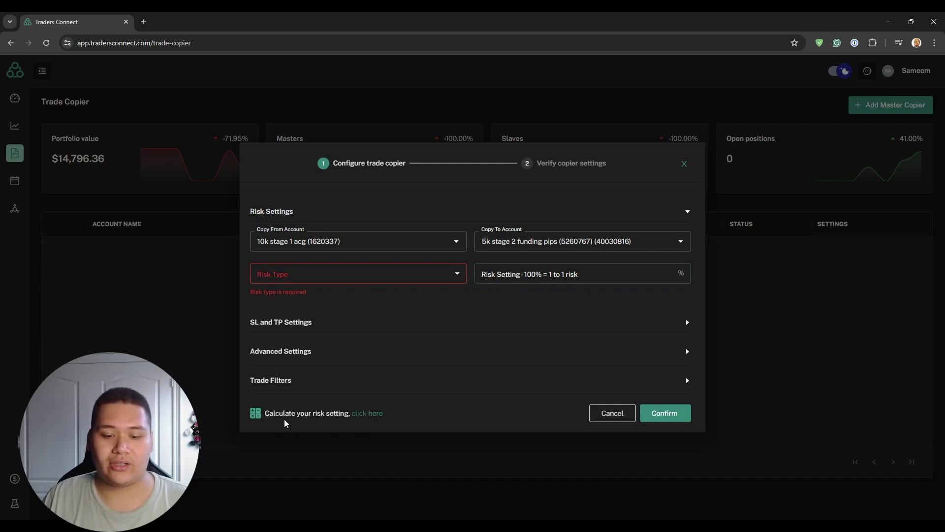
Step: Use the risk calculator and choose % Based Risk for the master account
{"action": "left_click", "coordinate": [366, 414]}
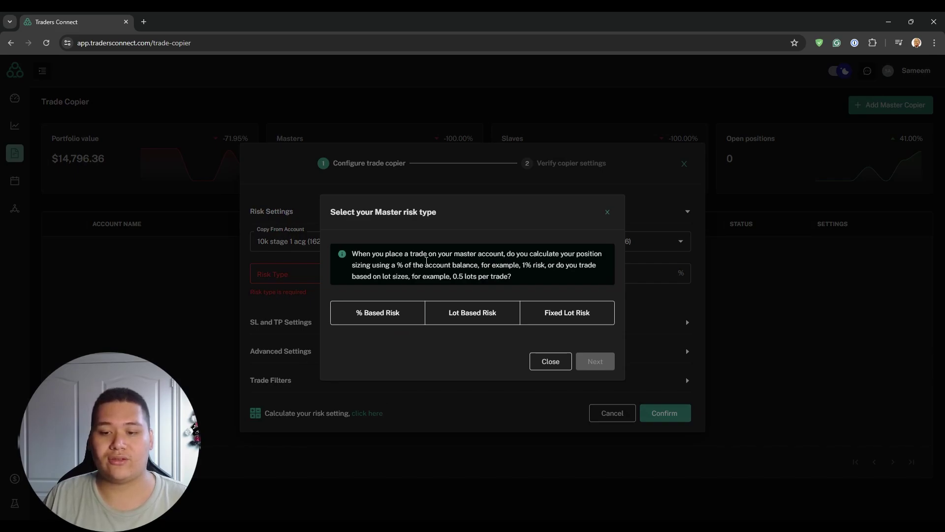
{"action": "left_click_drag", "start_coordinate": [397, 265], "coordinate": [478, 268]}
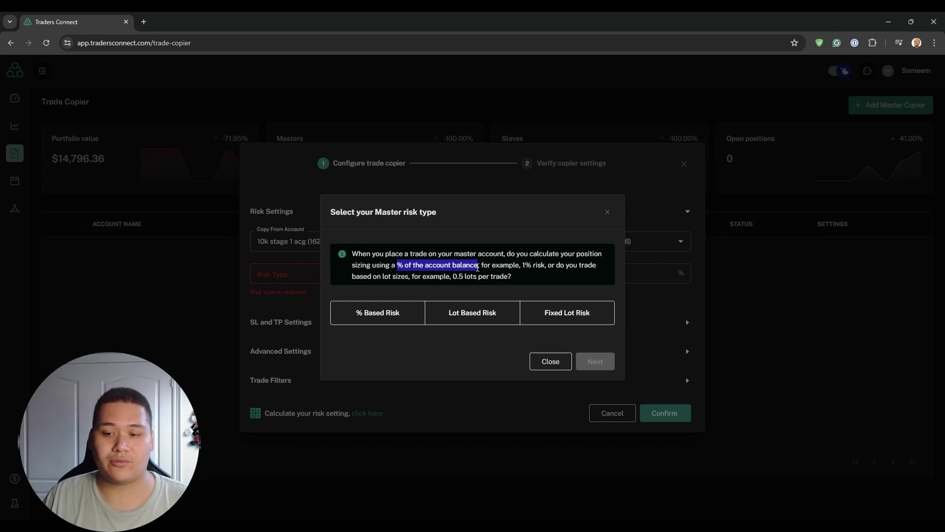
{"action": "left_click", "coordinate": [364, 320]}
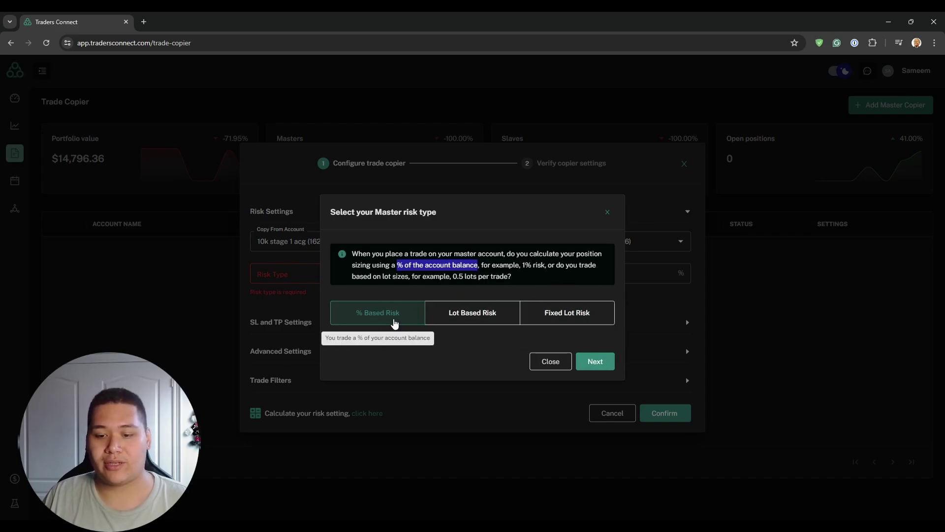
{"action": "left_click", "coordinate": [594, 363]}
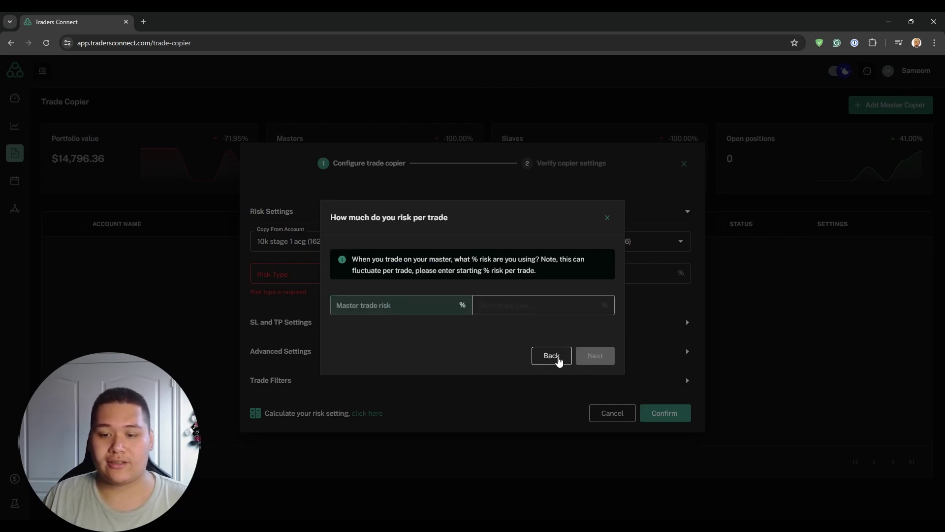
Step: Enter 1% master and 1% slave risk, then apply the recommended 100% Balance Multiplier
{"action": "left_click", "coordinate": [390, 306]}
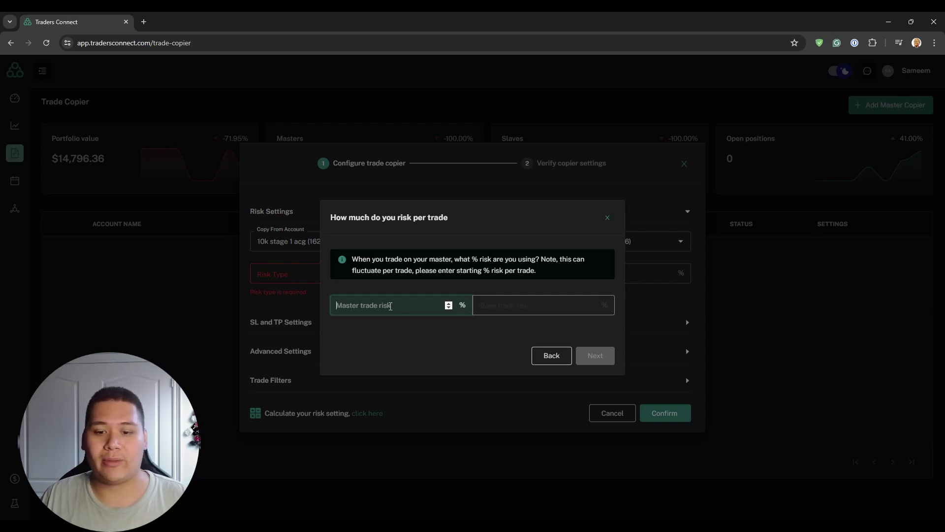
{"action": "left_click", "coordinate": [359, 313]}
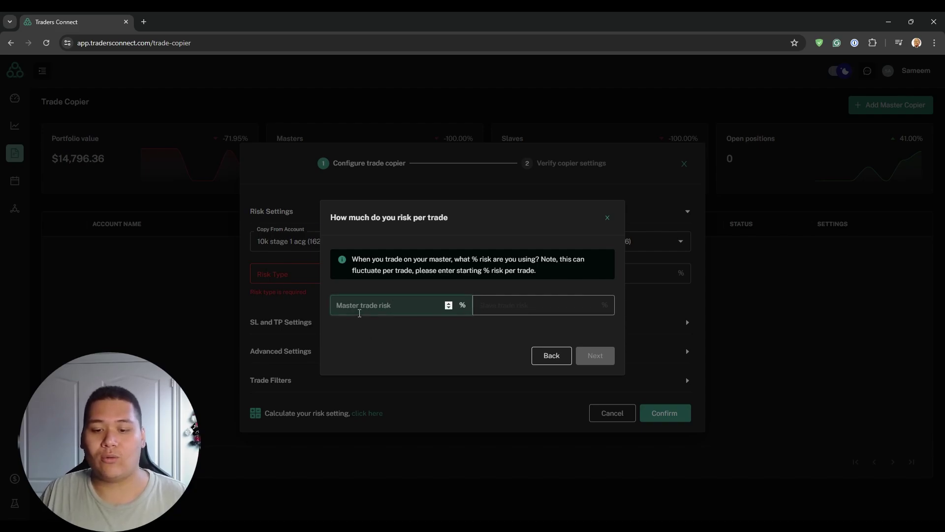
{"action": "type", "text": "1"}
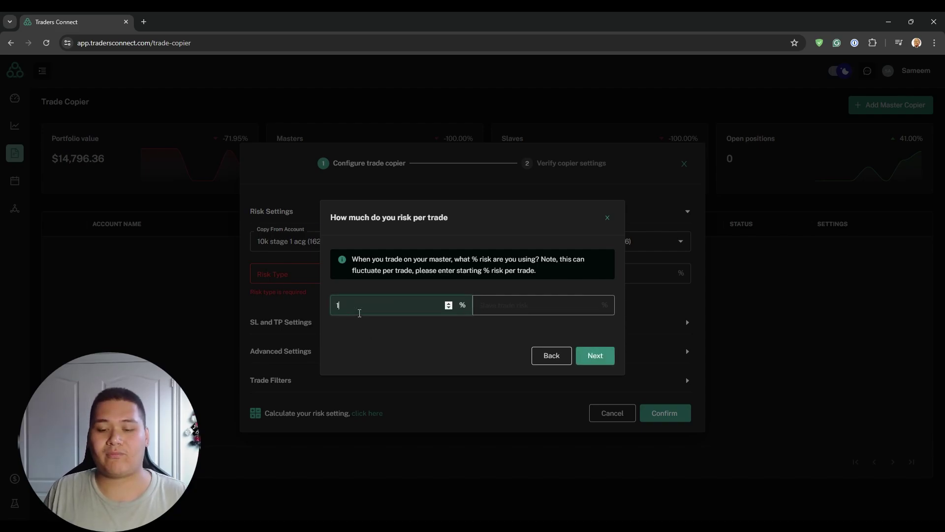
{"action": "left_click", "coordinate": [604, 355]}
{"action": "left_click", "coordinate": [500, 306]}
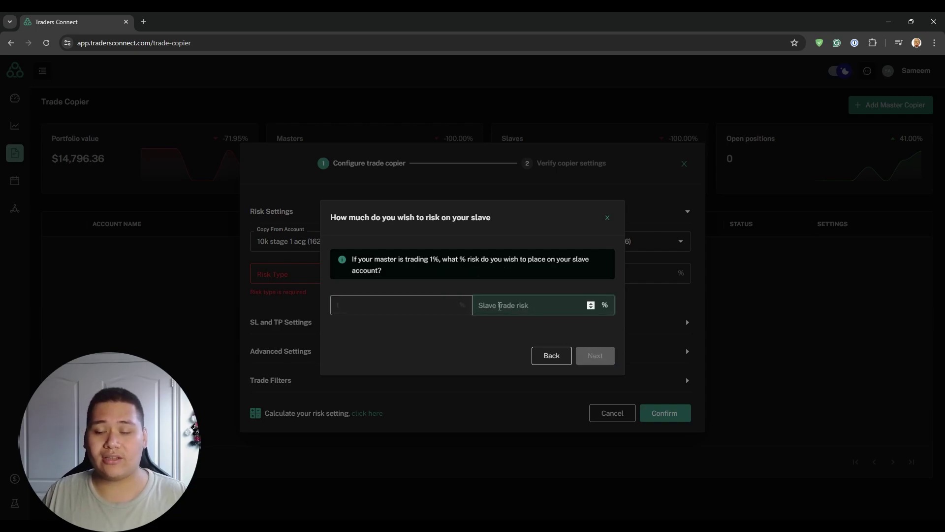
{"action": "type", "text": "1"}
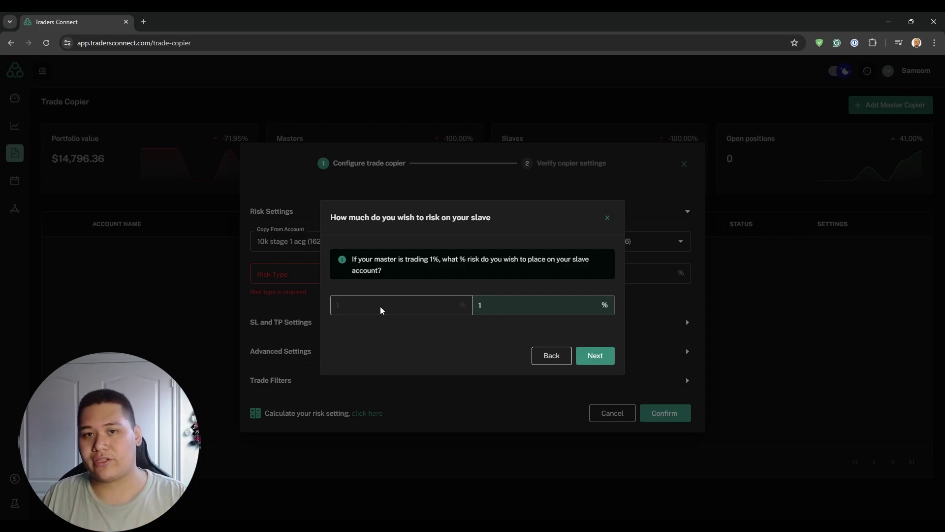
{"action": "left_click", "coordinate": [596, 356]}
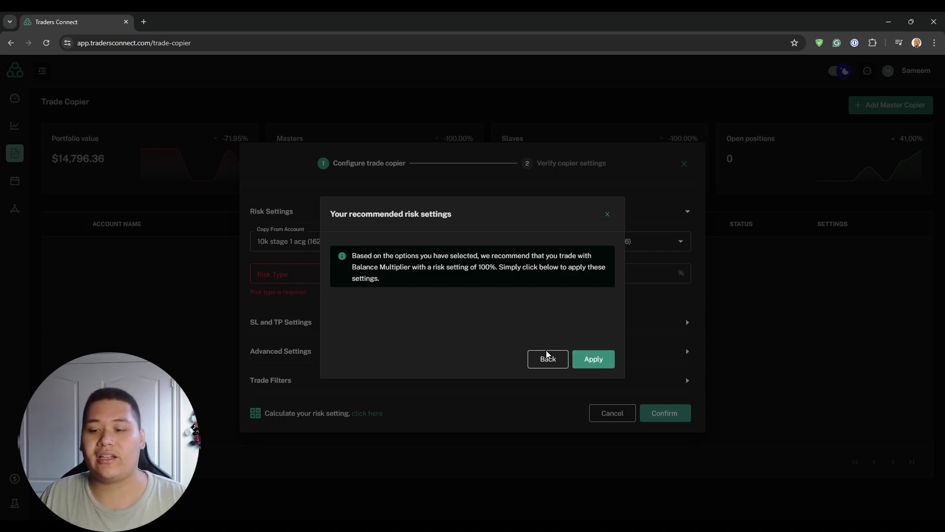
{"action": "left_click", "coordinate": [593, 359]}
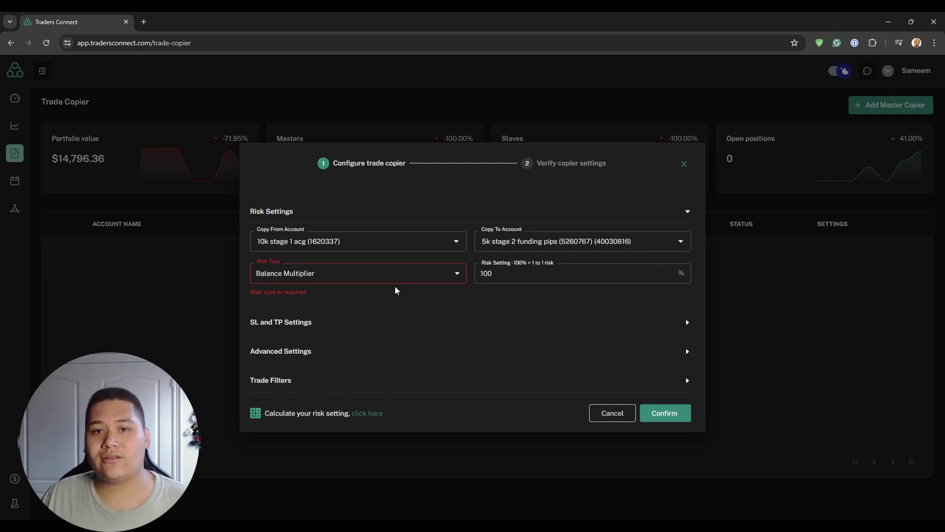
Step: Expand Advanced Settings and enable Force Minimum and Force Maximum Lot Size for the 5k slave
{"action": "left_click", "coordinate": [308, 354]}
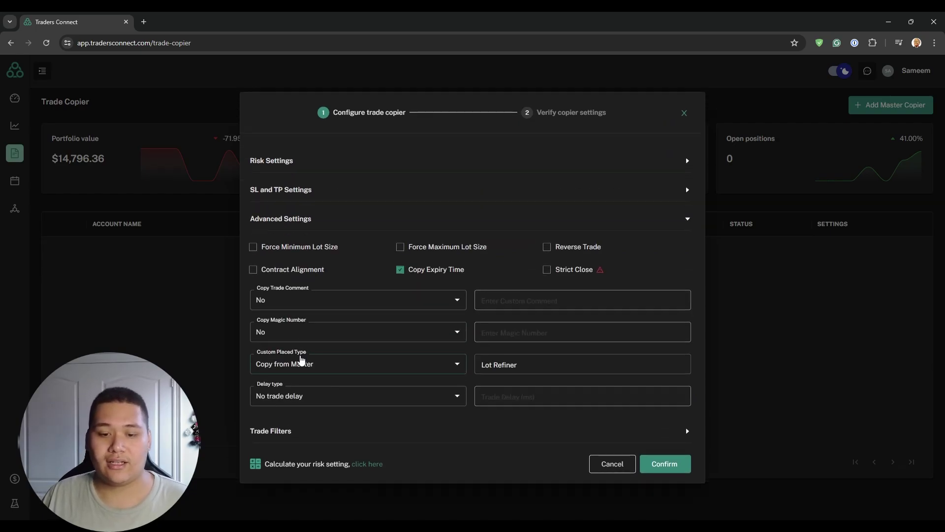
{"action": "left_click", "coordinate": [275, 249]}
{"action": "left_click", "coordinate": [432, 250]}
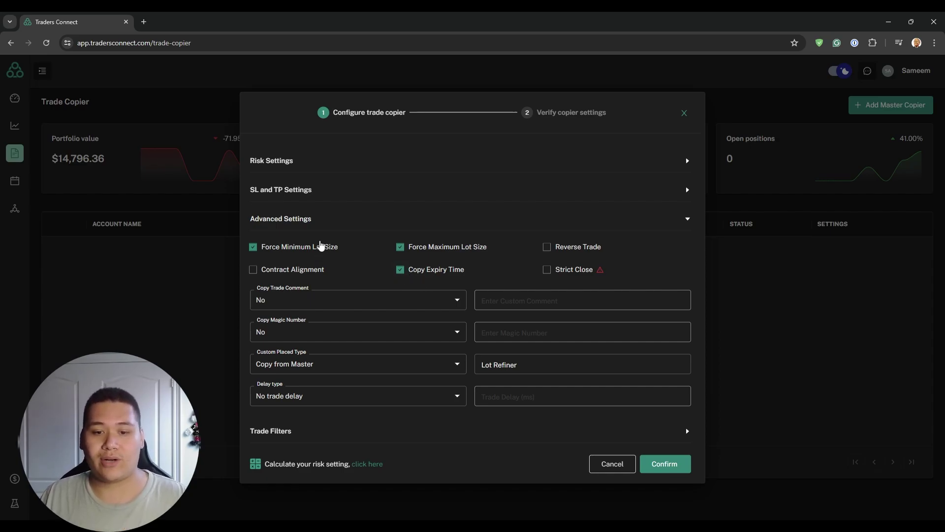
Step: Review SL and TP settings, then confirm the 5k stage 2 slave at 100% Balance Multiplier
{"action": "left_click", "coordinate": [687, 190]}
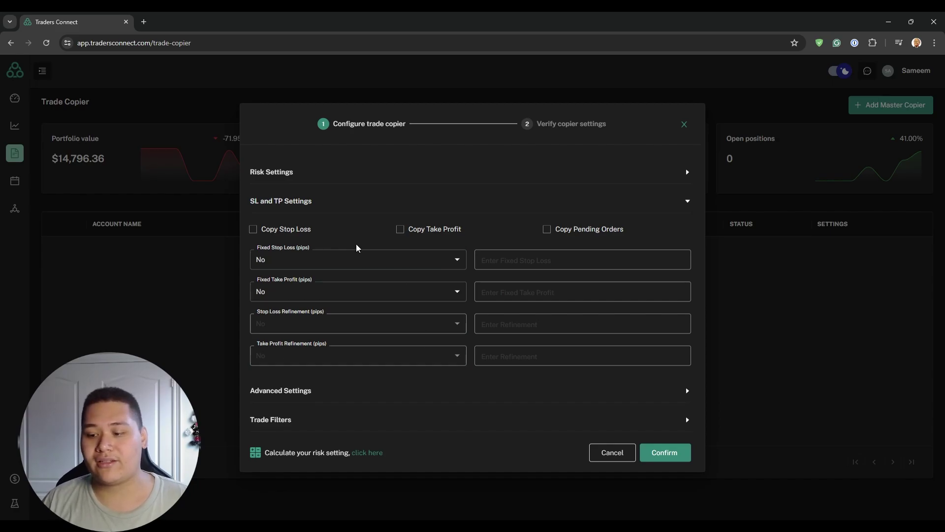
{"action": "left_click", "coordinate": [668, 452]}
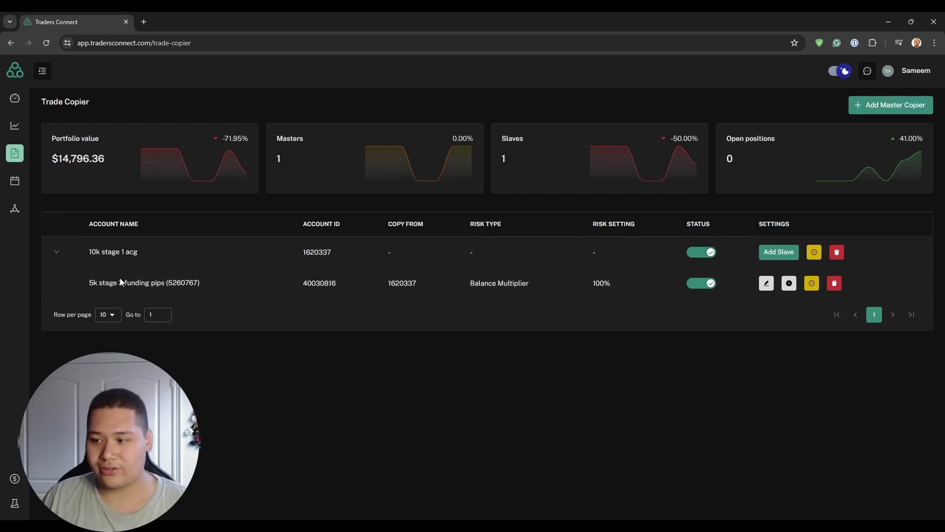
Step: Add a new slave to the 10k master with pa as the Copy To account
{"action": "left_click", "coordinate": [780, 252]}
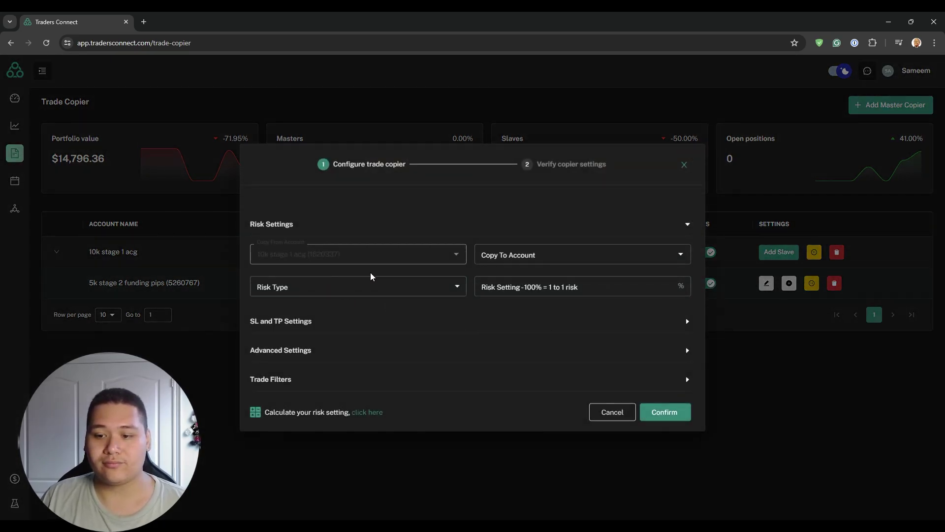
{"action": "left_click", "coordinate": [531, 256]}
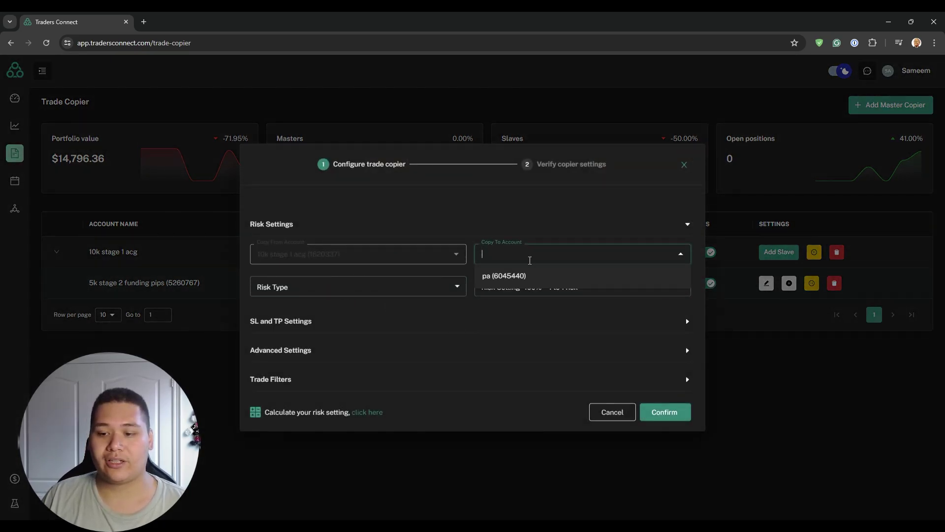
{"action": "left_click", "coordinate": [525, 277]}
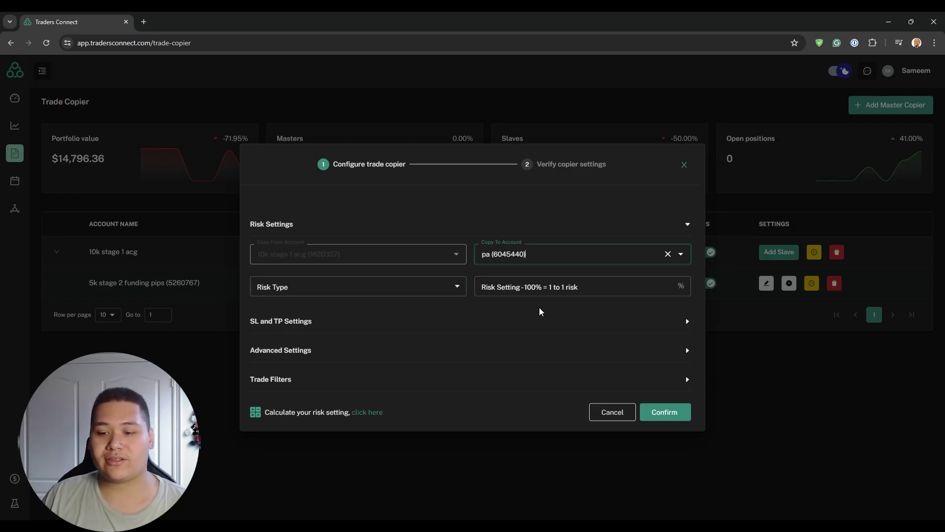
Step: In the risk calculator, choose % Based Risk with 1% master and 5% slave risk
{"action": "left_click", "coordinate": [365, 414]}
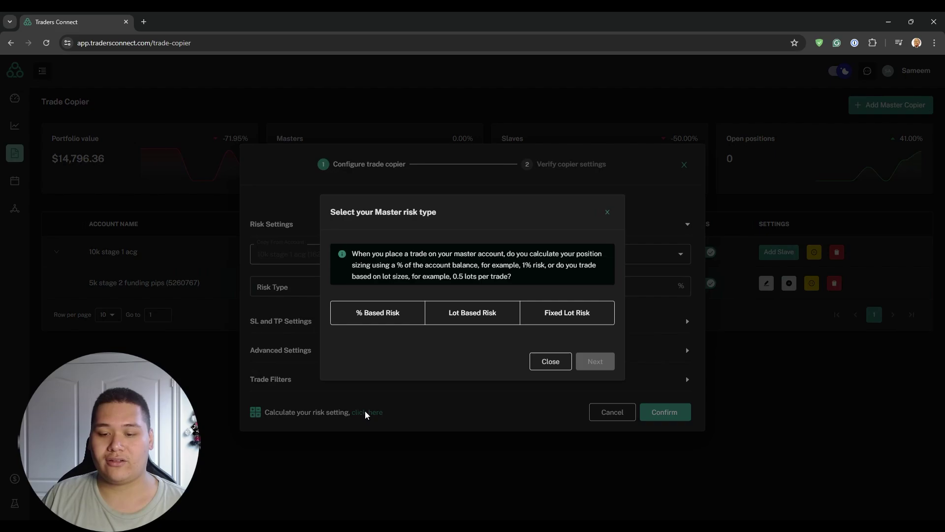
{"action": "left_click", "coordinate": [375, 317]}
{"action": "left_click", "coordinate": [596, 361]}
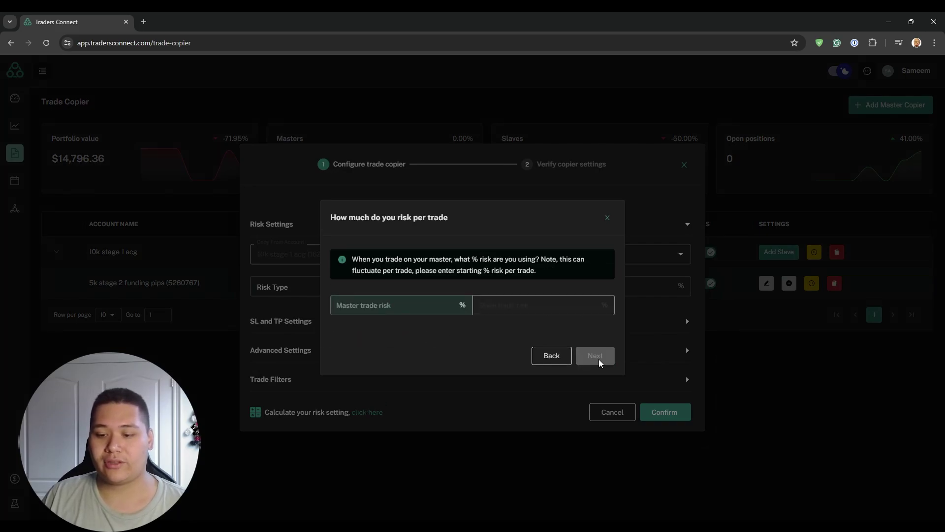
{"action": "left_click", "coordinate": [385, 313]}
{"action": "type", "text": "1"}
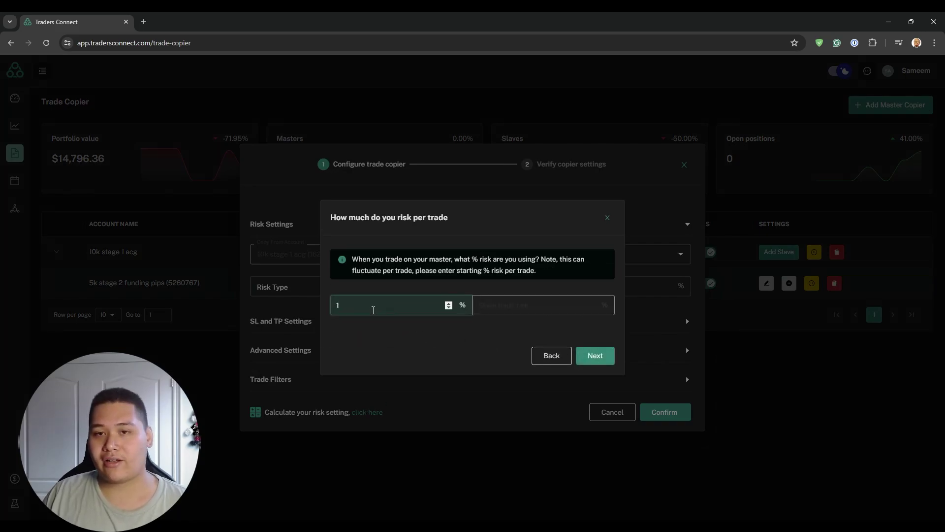
{"action": "left_click", "coordinate": [589, 355]}
{"action": "left_click", "coordinate": [513, 306]}
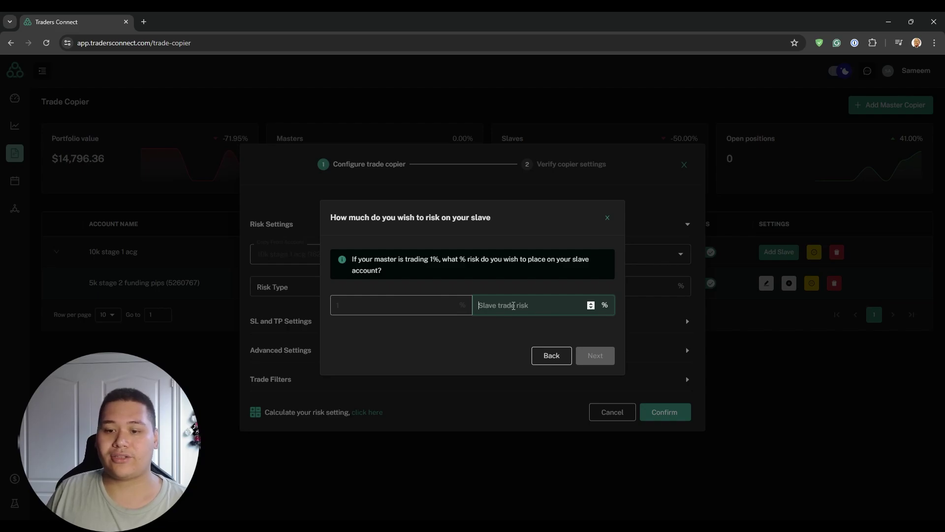
{"action": "type", "text": "5"}
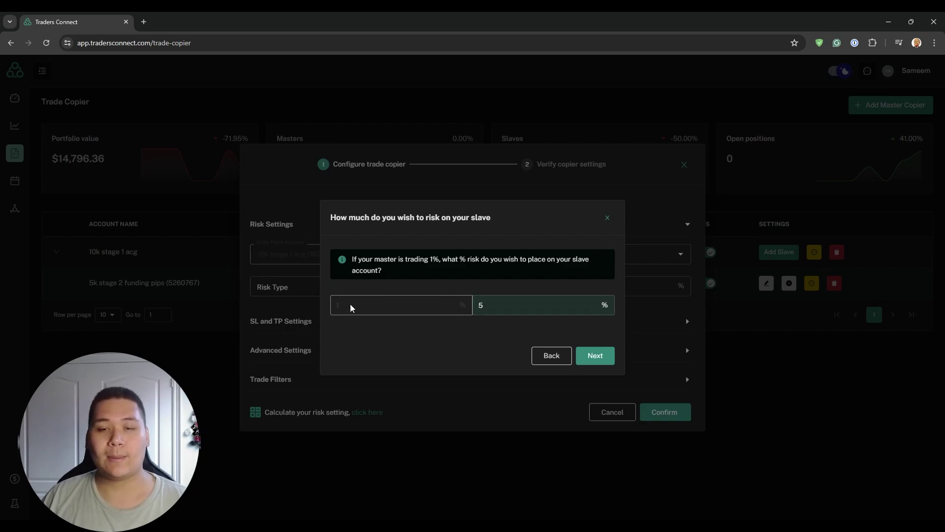
Step: Apply the recommended 500% Balance Multiplier risk setting
{"action": "left_click", "coordinate": [600, 355]}
{"action": "left_click_drag", "start_coordinate": [352, 256], "coordinate": [398, 269]}
{"action": "left_click", "coordinate": [472, 278]}
{"action": "left_click_drag", "start_coordinate": [458, 269], "coordinate": [494, 270]}
{"action": "left_click", "coordinate": [495, 269]}
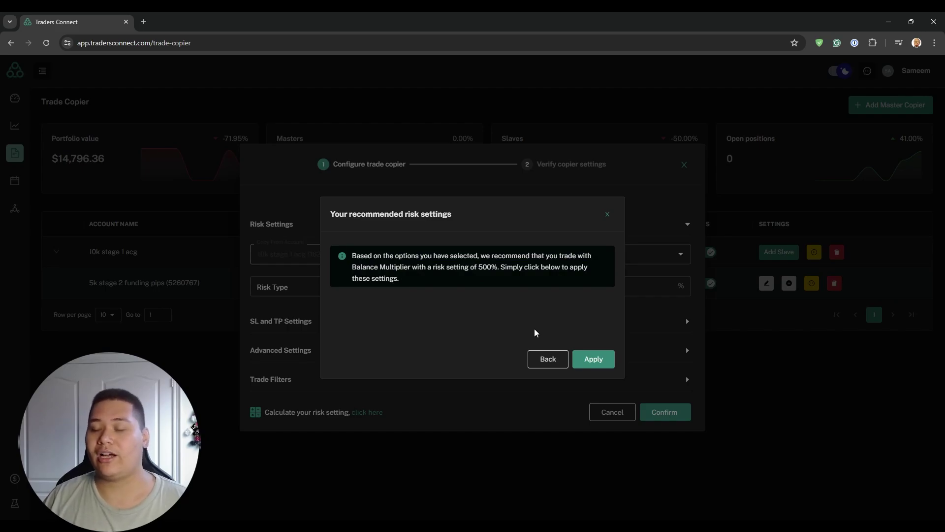
{"action": "left_click", "coordinate": [596, 362]}
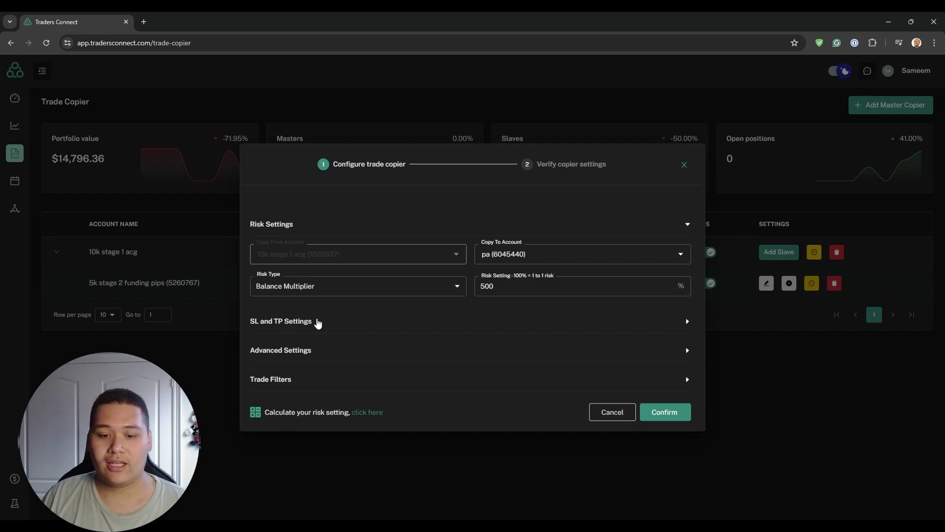
Step: Enable forced minimum and maximum lot sizes, review SL/TP, and confirm the pa slave
{"action": "left_click", "coordinate": [305, 351]}
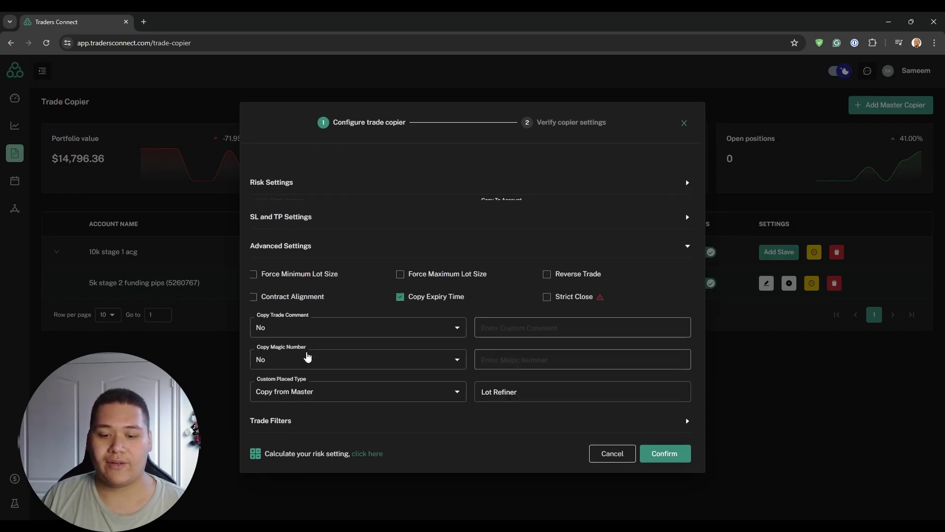
{"action": "left_click", "coordinate": [269, 255]}
{"action": "left_click", "coordinate": [427, 254]}
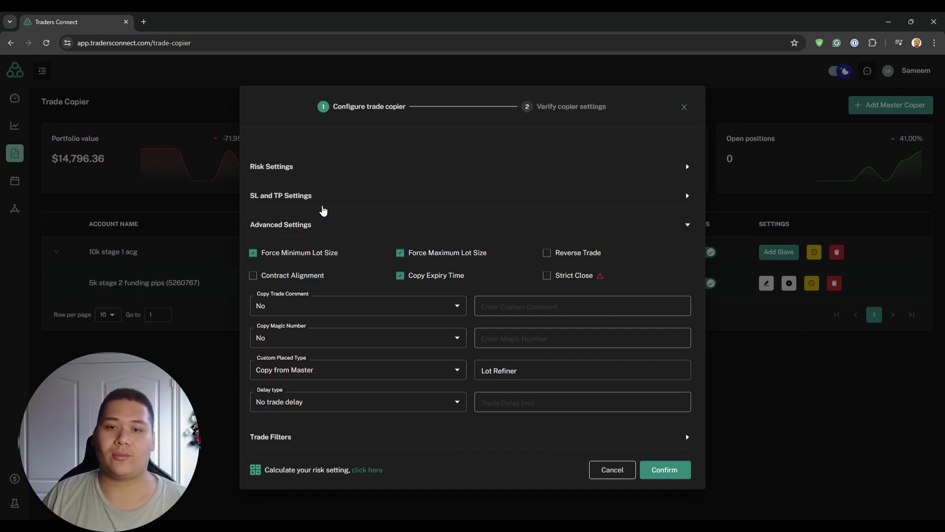
{"action": "left_click", "coordinate": [316, 202]}
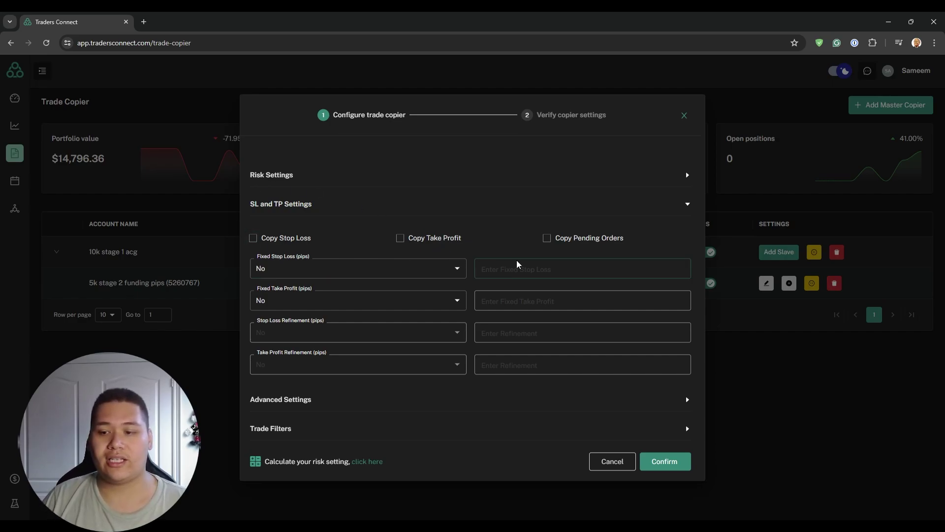
{"action": "left_click", "coordinate": [665, 462]}
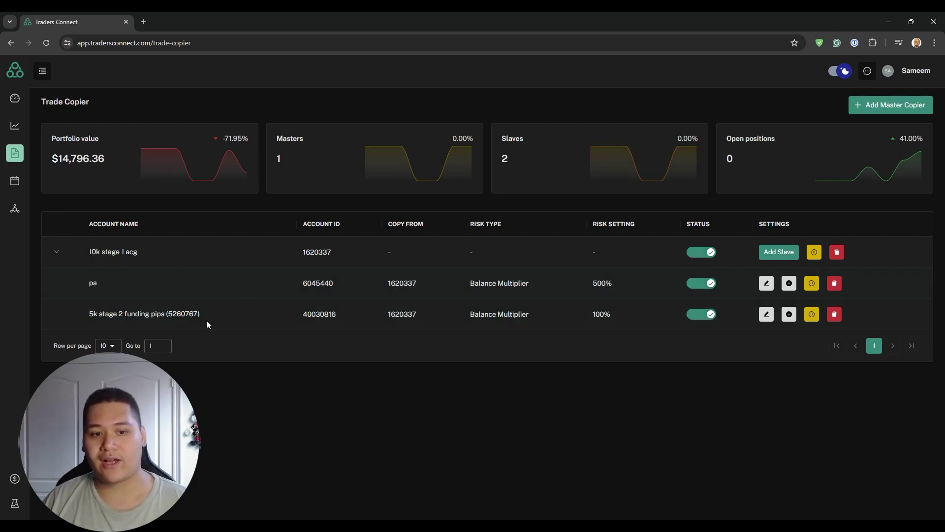
Step: Highlight the 10k master, pa and 5k stage 2 account names in the copier list
{"action": "left_click_drag", "start_coordinate": [86, 252], "coordinate": [104, 253]}
{"action": "double_click", "coordinate": [91, 283]}
{"action": "left_click_drag", "start_coordinate": [88, 313], "coordinate": [124, 314]}
{"action": "left_click", "coordinate": [84, 253]}
{"action": "double_click", "coordinate": [93, 283]}
{"action": "left_click_drag", "start_coordinate": [92, 252], "coordinate": [112, 252]}
{"action": "left_click_drag", "start_coordinate": [85, 313], "coordinate": [107, 312]}
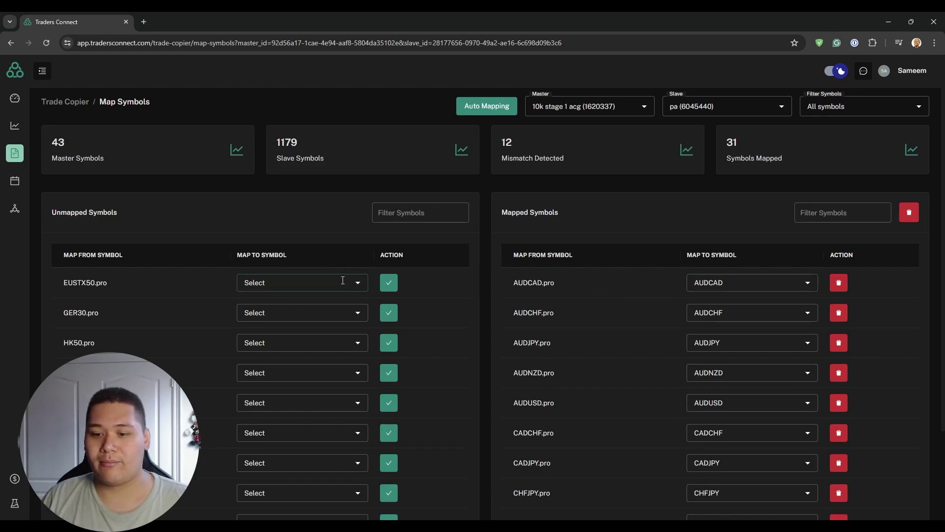
{"action": "scroll", "coordinate": [729, 295], "scroll_direction": "down", "scroll_amount": 2}
{"action": "scroll", "coordinate": [582, 288], "scroll_direction": "up", "scroll_amount": 1}
{"action": "scroll", "coordinate": [577, 287], "scroll_direction": "down", "scroll_amount": 1}
{"action": "scroll", "coordinate": [577, 288], "scroll_direction": "up", "scroll_amount": 1}
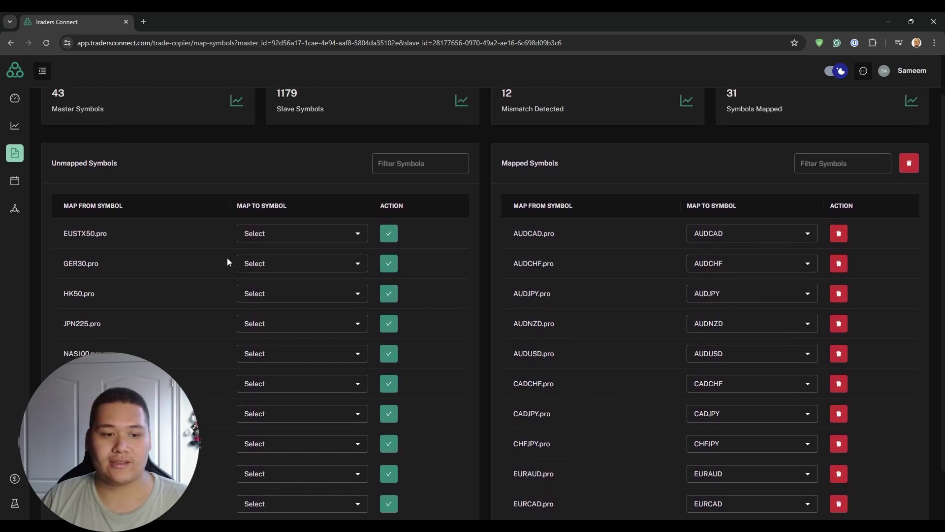
{"action": "left_click_drag", "start_coordinate": [61, 296], "coordinate": [83, 300]}
{"action": "left_click", "coordinate": [95, 301]}
{"action": "left_click", "coordinate": [82, 300]}
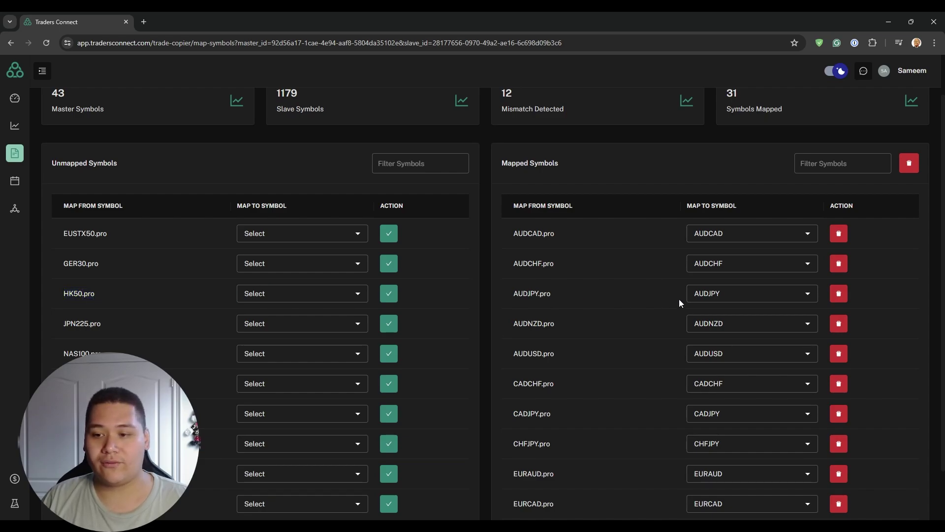
{"action": "scroll", "coordinate": [635, 302], "scroll_direction": "up", "scroll_amount": 2}
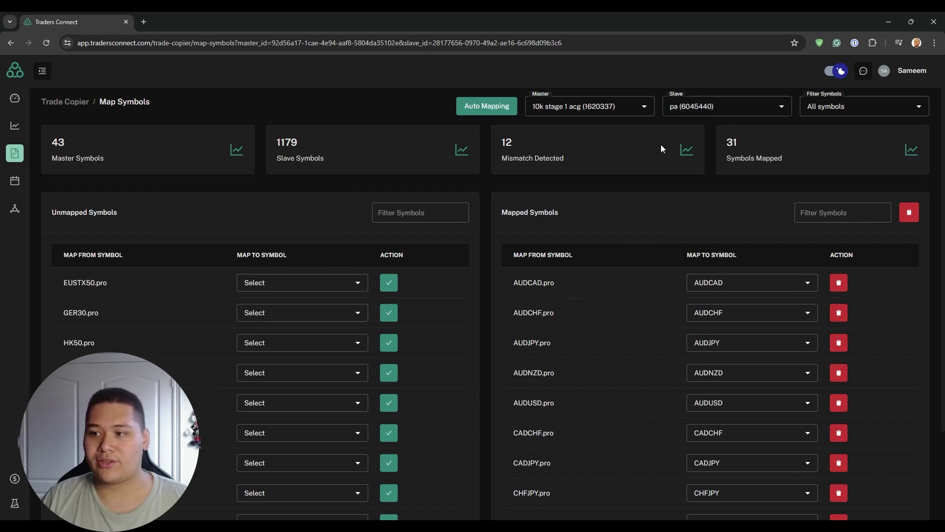
{"action": "scroll", "coordinate": [544, 230], "scroll_direction": "down", "scroll_amount": 2}
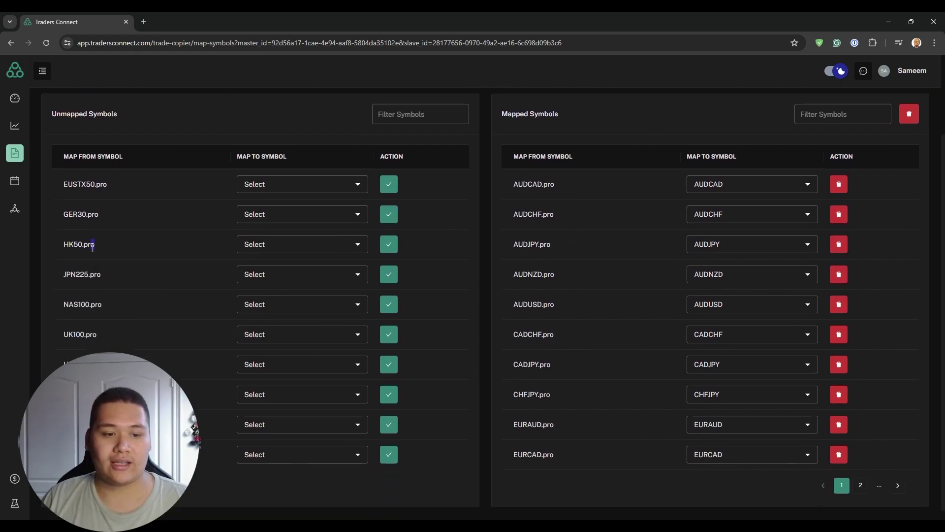
{"action": "left_click_drag", "start_coordinate": [83, 244], "coordinate": [95, 244]}
{"action": "left_click", "coordinate": [603, 246]}
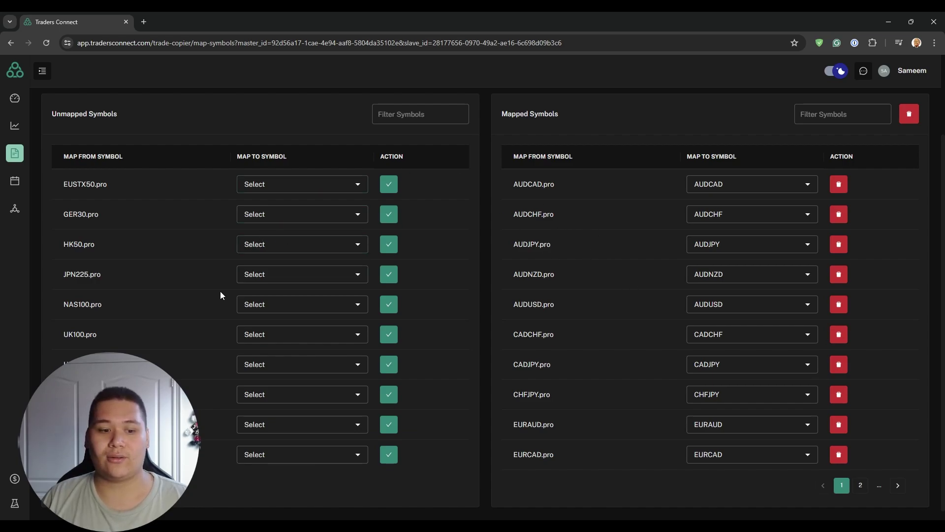
{"action": "scroll", "coordinate": [197, 320], "scroll_direction": "down", "scroll_amount": 1}
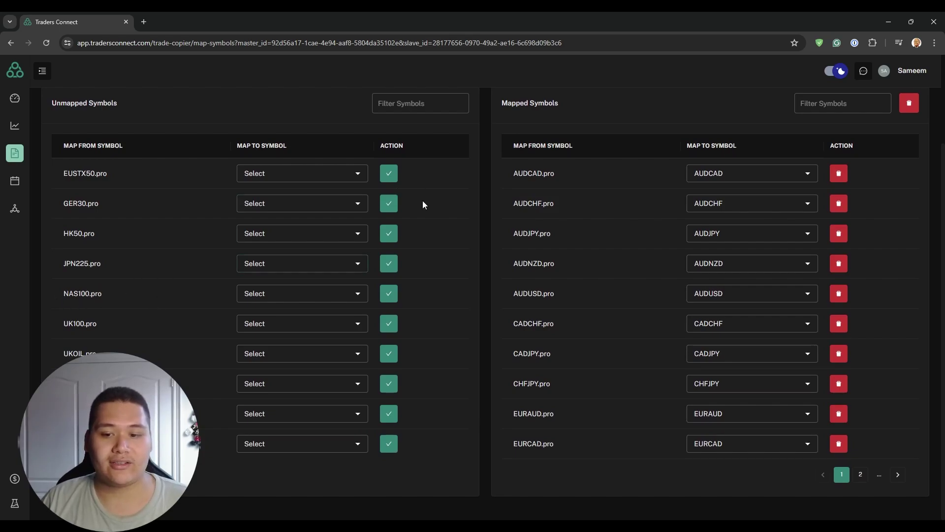
{"action": "scroll", "coordinate": [418, 435], "scroll_direction": "up", "scroll_amount": 3}
Step: Filter unmapped symbols by nas100 and map NAS100.pro to NAS100
{"action": "left_click", "coordinate": [383, 212]}
{"action": "type", "text": "nas100"}
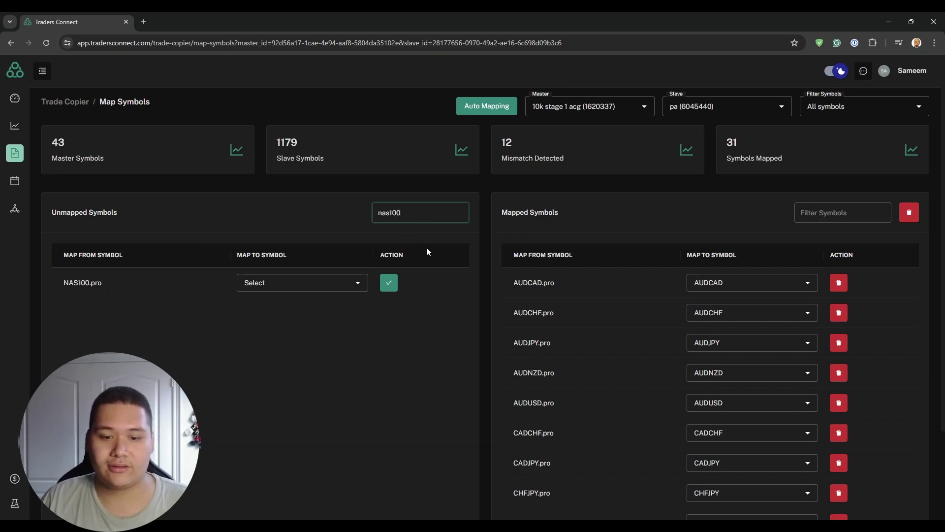
{"action": "left_click_drag", "start_coordinate": [79, 284], "coordinate": [110, 289]}
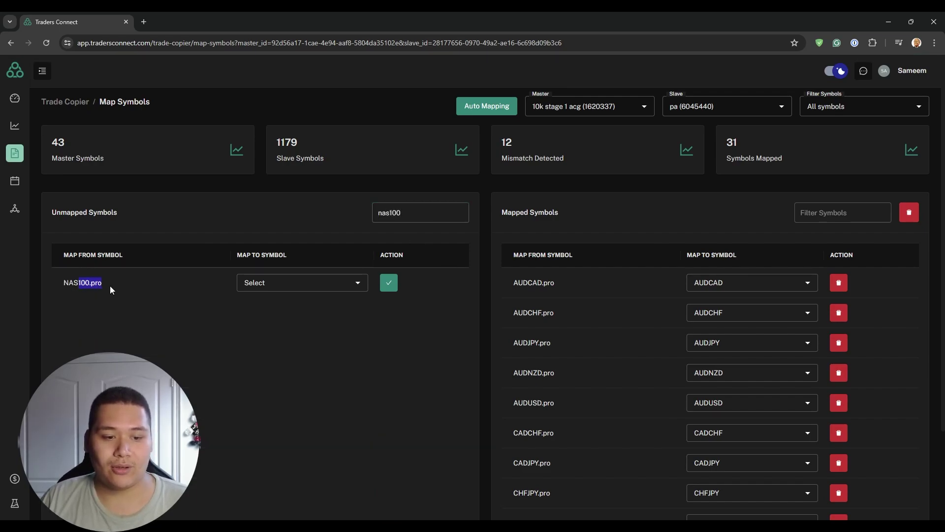
{"action": "left_click", "coordinate": [293, 282]}
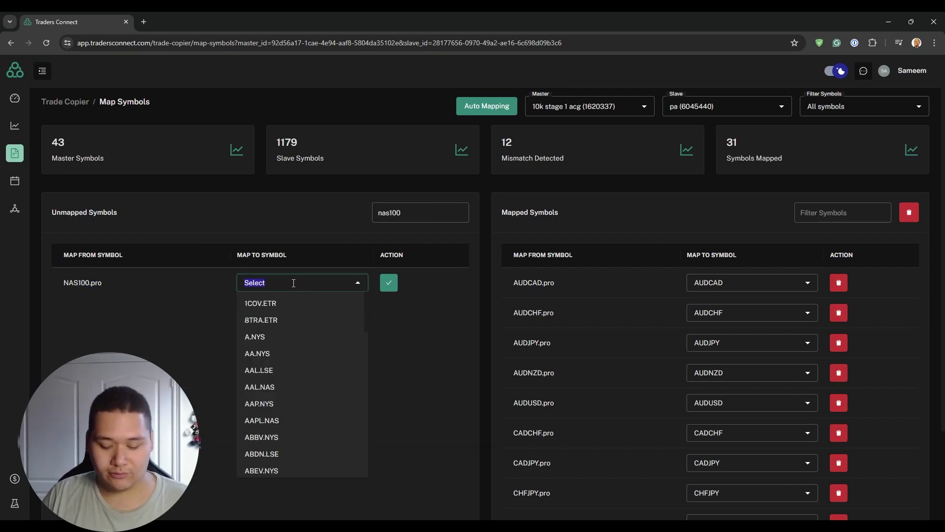
{"action": "type", "text": "nas100"}
{"action": "left_click", "coordinate": [260, 309]}
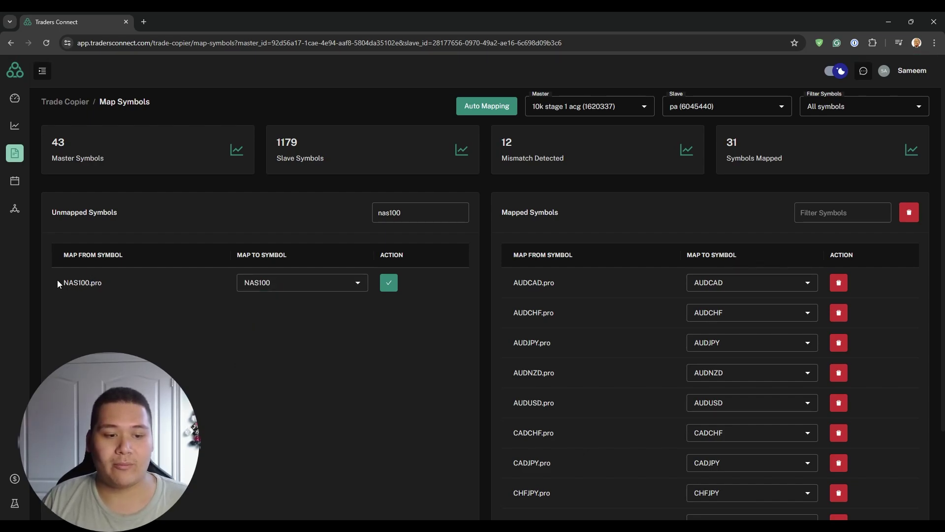
{"action": "left_click_drag", "start_coordinate": [62, 282], "coordinate": [100, 283]}
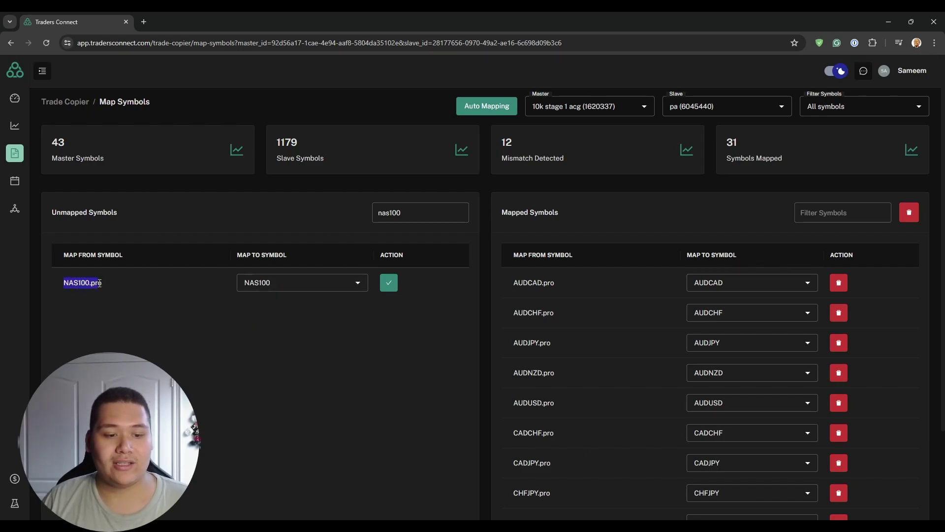
{"action": "left_click", "coordinate": [389, 283]}
Step: Check the new NAS100.pro mapping by filtering Mapped Symbols with 'n'
{"action": "scroll", "coordinate": [369, 361], "scroll_direction": "down", "scroll_amount": 1}
{"action": "scroll", "coordinate": [369, 362], "scroll_direction": "up", "scroll_amount": 1}
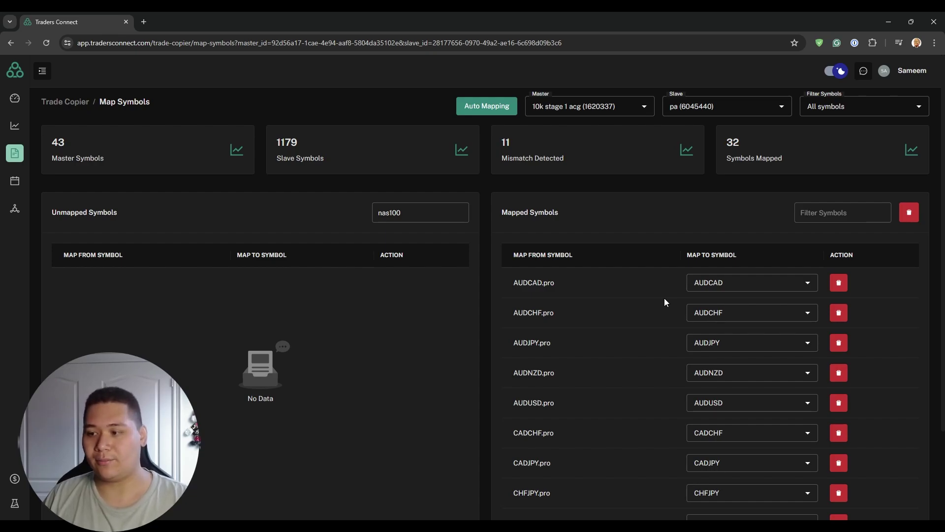
{"action": "scroll", "coordinate": [644, 279], "scroll_direction": "down", "scroll_amount": 1}
{"action": "scroll", "coordinate": [714, 246], "scroll_direction": "up", "scroll_amount": 1}
{"action": "left_click", "coordinate": [833, 209]}
{"action": "type", "text": "nas"}
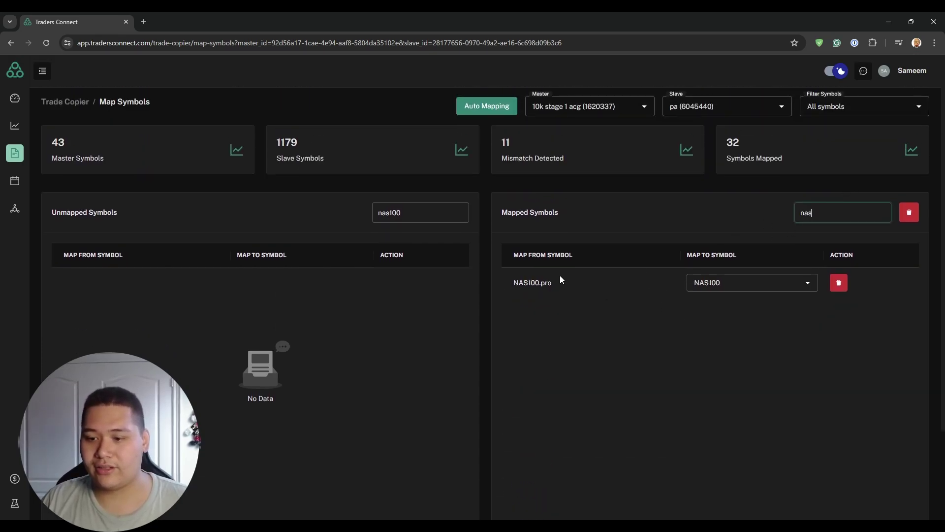
{"action": "left_click_drag", "start_coordinate": [536, 286], "coordinate": [552, 283]}
Step: Clear the Unmapped and Mapped Symbols filter text
{"action": "left_click", "coordinate": [702, 329]}
{"action": "left_click", "coordinate": [416, 209]}
{"action": "key", "text": "BackSpace"}
{"action": "key", "text": "BackSpace"}
{"action": "key", "text": "BackSpace"}
{"action": "key", "text": "BackSpace"}
{"action": "key", "text": "BackSpace"}
{"action": "key", "text": "BackSpace"}
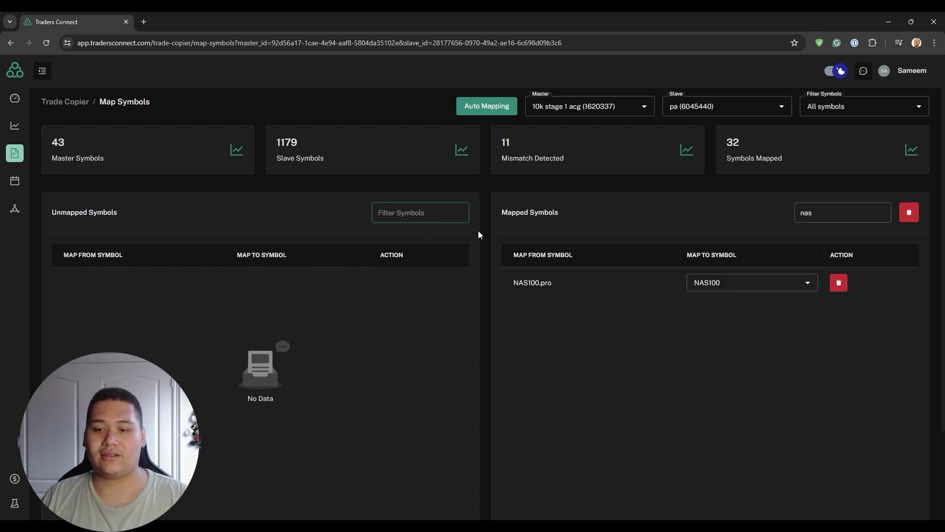
{"action": "left_click", "coordinate": [855, 220]}
{"action": "key", "text": "BackSpace"}
{"action": "key", "text": "BackSpace"}
{"action": "key", "text": "BackSpace"}
{"action": "scroll", "coordinate": [298, 346], "scroll_direction": "down", "scroll_amount": 2}
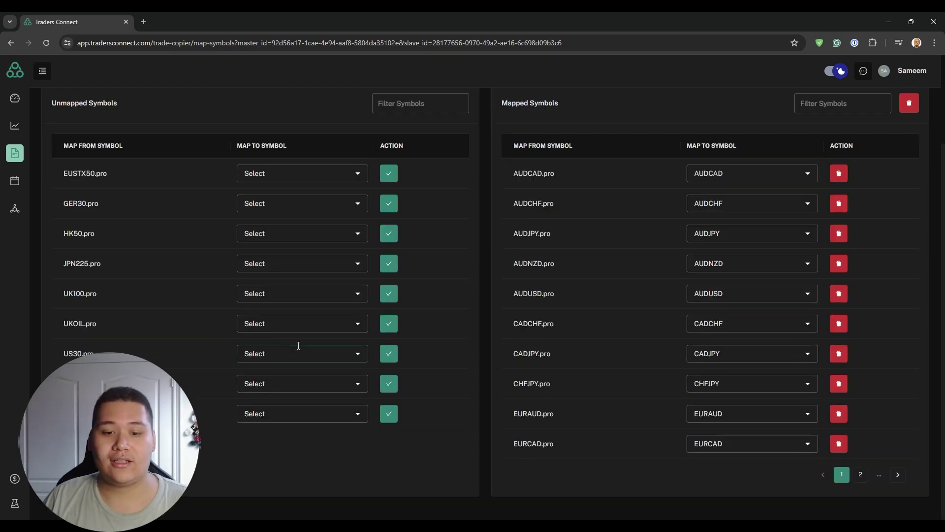
{"action": "scroll", "coordinate": [515, 348], "scroll_direction": "up", "scroll_amount": 2}
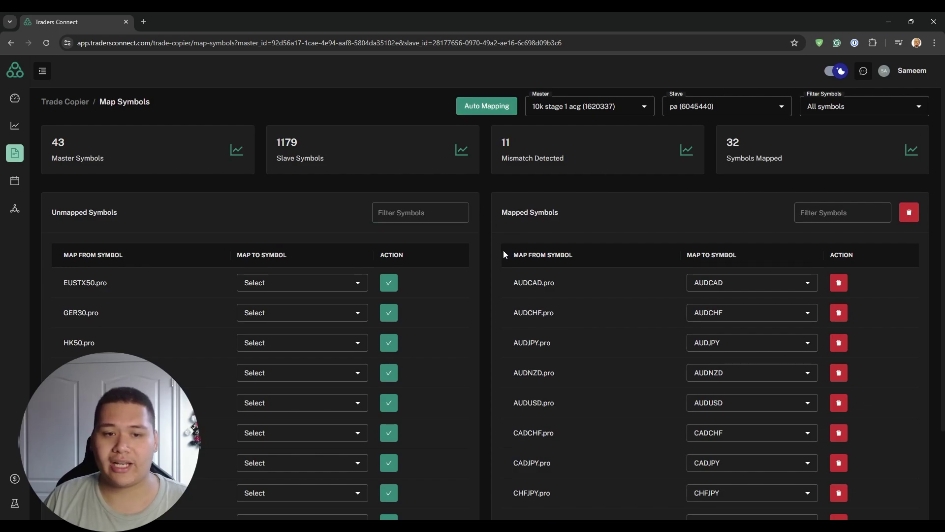
Step: Open symbol mapping for the 5k stage 2 slave and filter by us100
{"action": "left_click", "coordinate": [66, 102]}
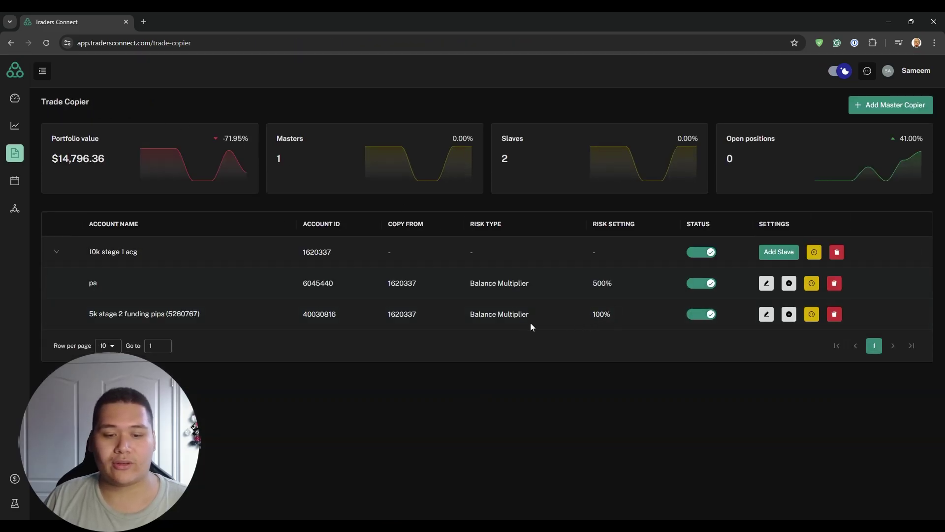
{"action": "left_click", "coordinate": [788, 315]}
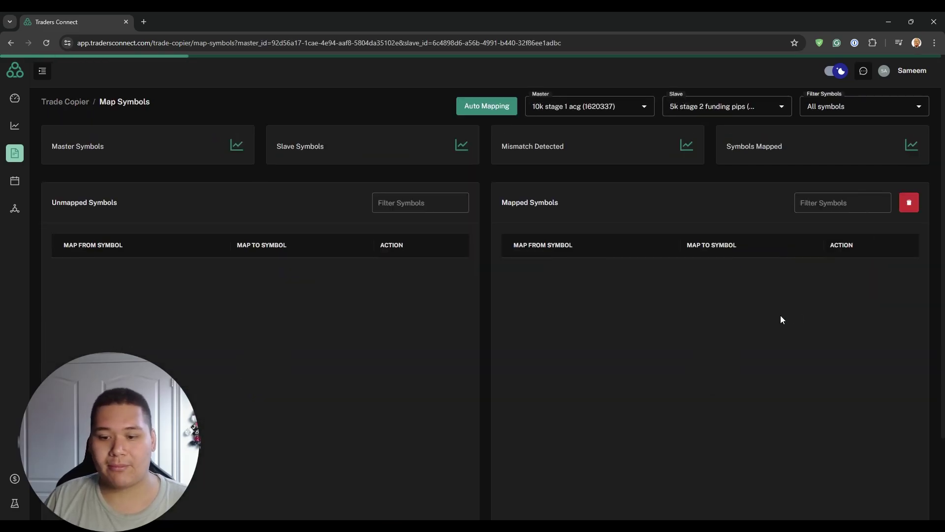
{"action": "scroll", "coordinate": [225, 286], "scroll_direction": "down", "scroll_amount": 2}
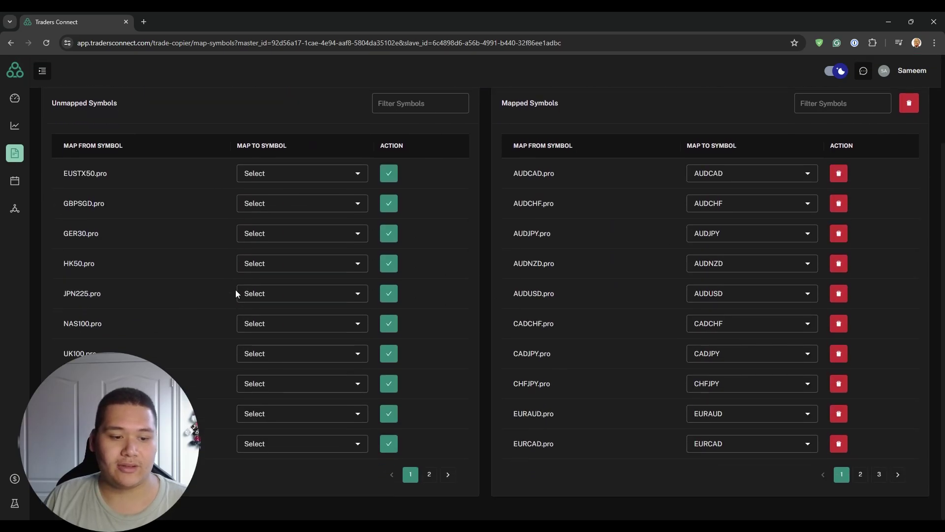
{"action": "type", "text": "us100"}
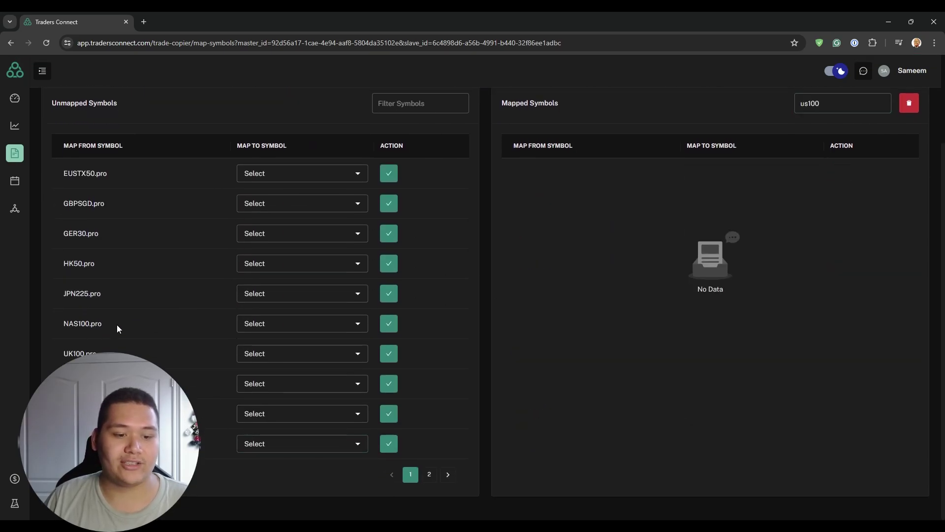
Step: Map the master's NAS100.pro to NDXUSD for the 5k stage 2 slave
{"action": "left_click", "coordinate": [282, 323]}
{"action": "type", "text": "ndx"}
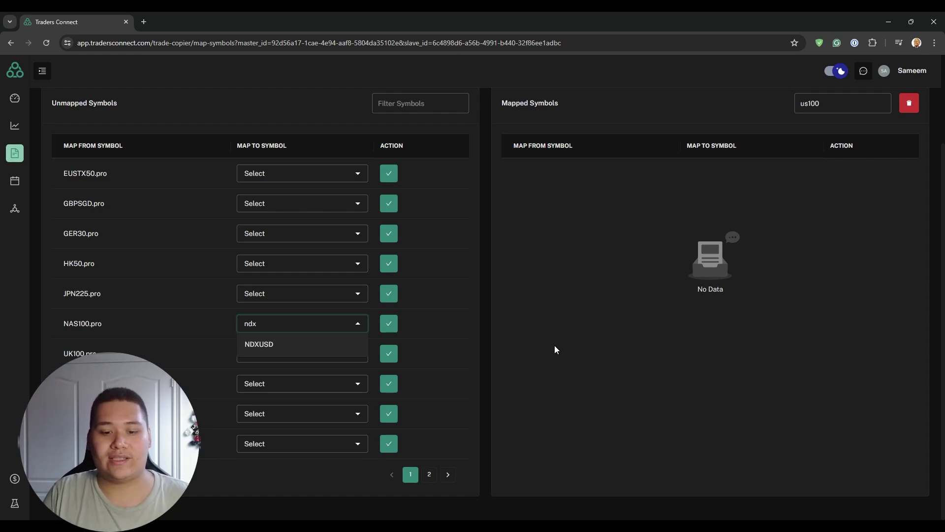
{"action": "left_click", "coordinate": [276, 347]}
{"action": "left_click", "coordinate": [389, 324]}
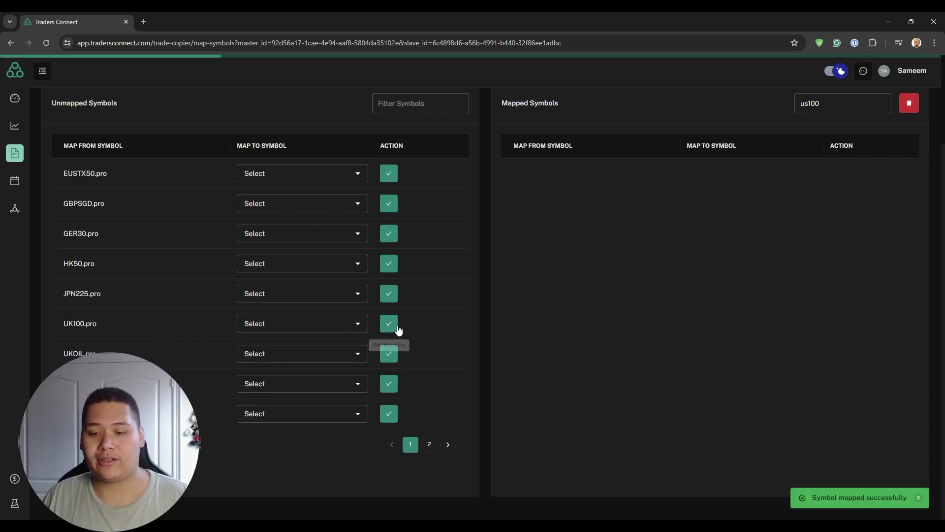
Step: Review the mapped symbols list and trim the filter text
{"action": "scroll", "coordinate": [425, 354], "scroll_direction": "up", "scroll_amount": 3}
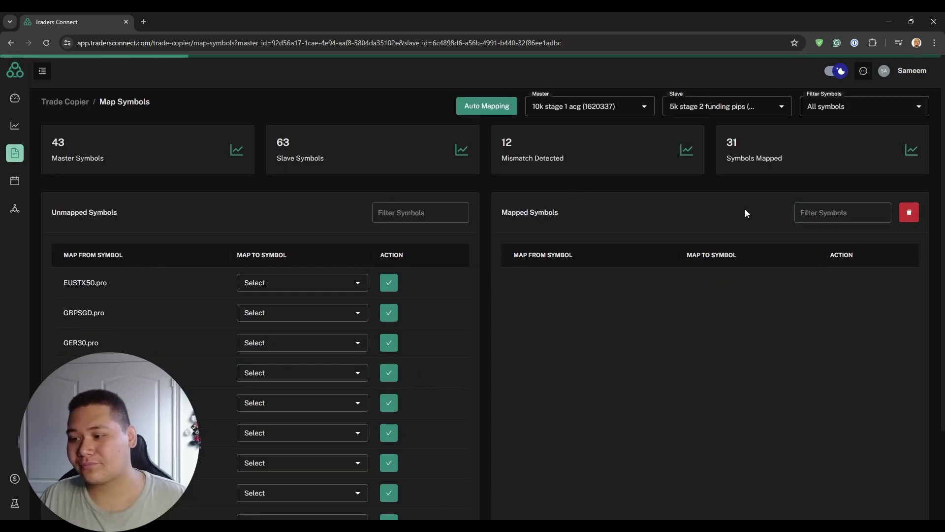
{"action": "scroll", "coordinate": [599, 223], "scroll_direction": "down", "scroll_amount": 3}
{"action": "scroll", "coordinate": [618, 315], "scroll_direction": "up", "scroll_amount": 3}
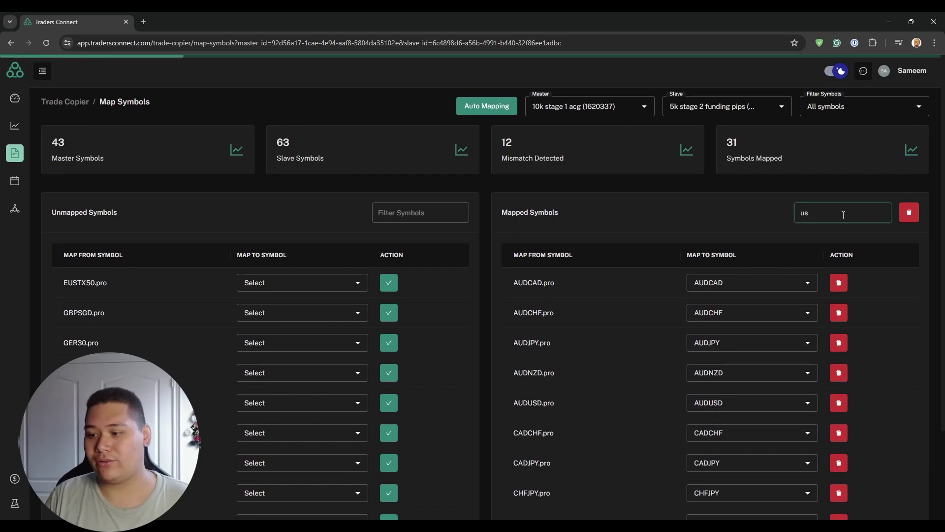
{"action": "key", "text": "BackSpace"}
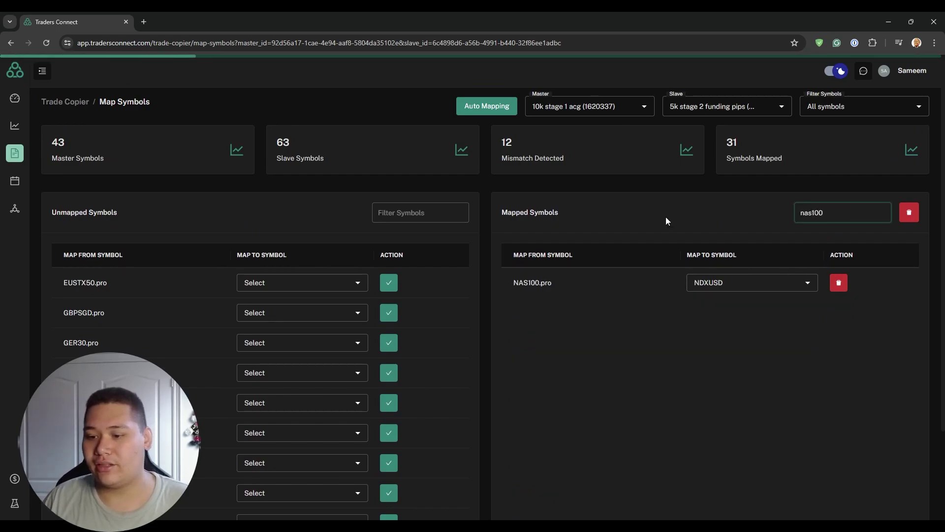
{"action": "left_click", "coordinate": [378, 230]}
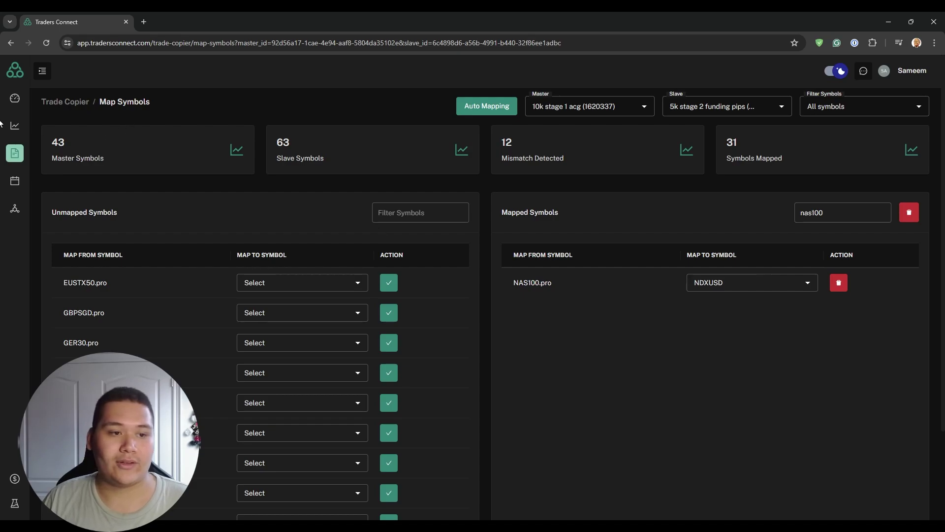
Step: Review the three connected accounts' portfolio values, balances and P/L on the Dashboard
{"action": "left_click", "coordinate": [14, 99]}
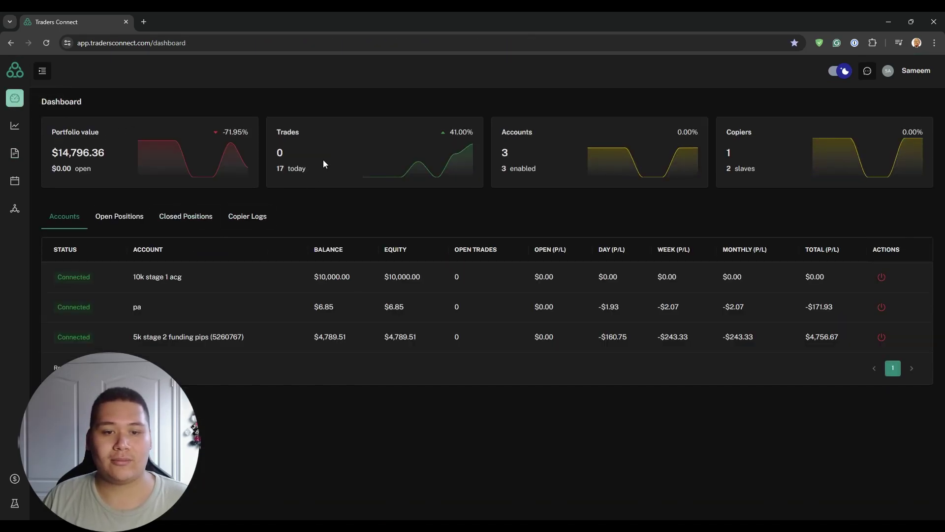
{"action": "left_click_drag", "start_coordinate": [52, 132], "coordinate": [164, 157]}
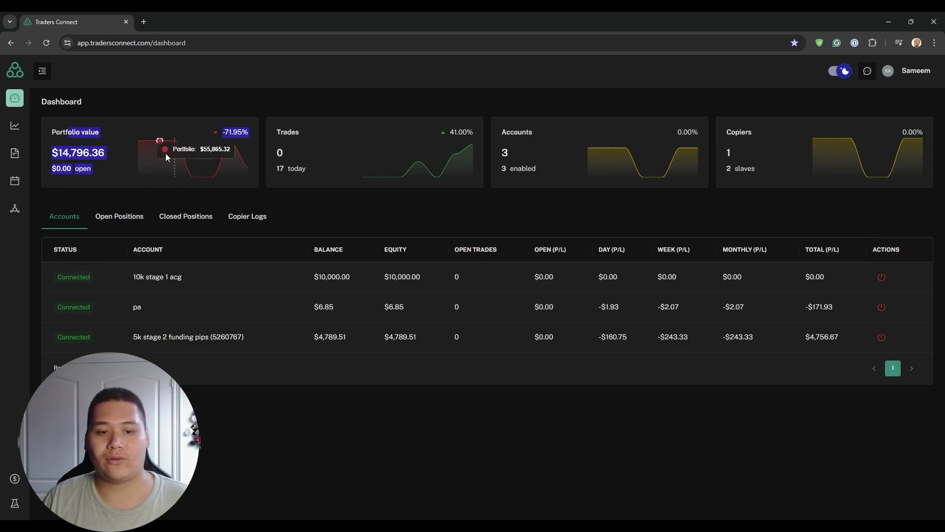
{"action": "left_click", "coordinate": [647, 302]}
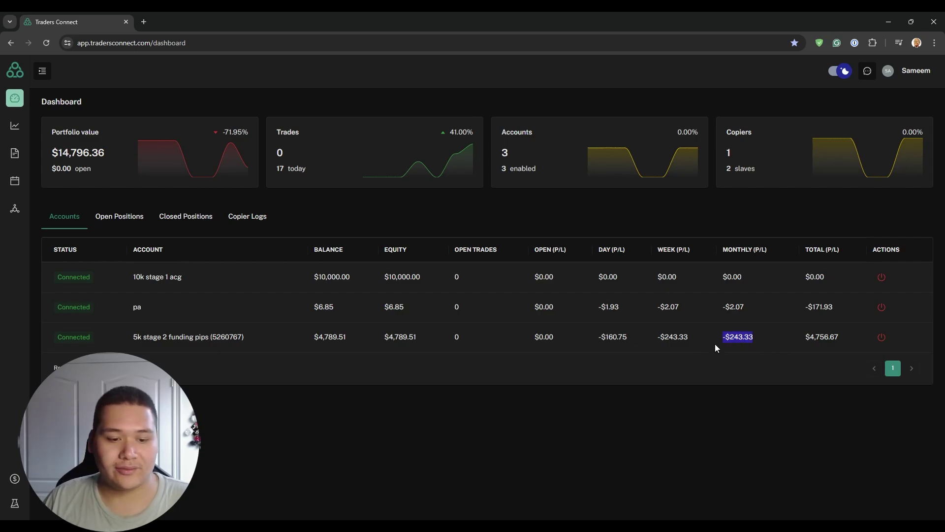
{"action": "left_click", "coordinate": [722, 375]}
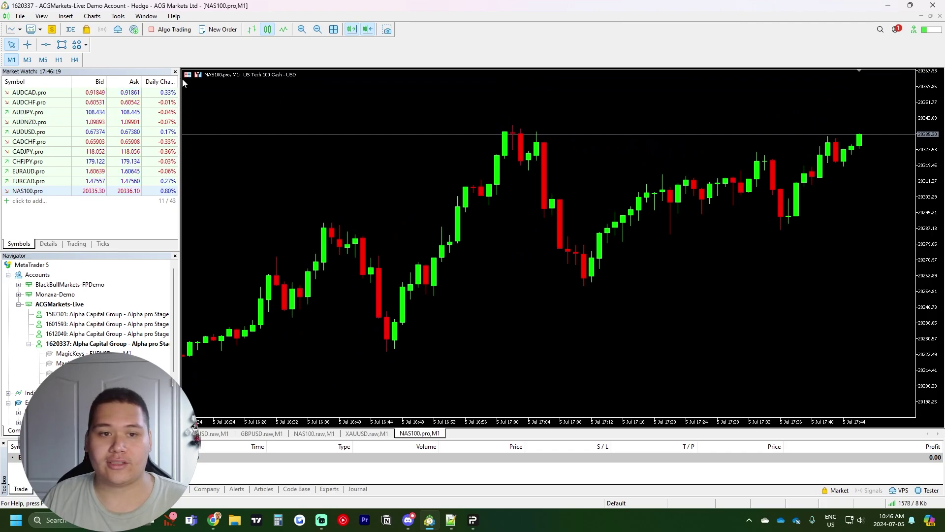
Step: Launch the Blueberry Markets terminal and enable One Click Trading, accepting the terms
{"action": "left_click", "coordinate": [197, 76]}
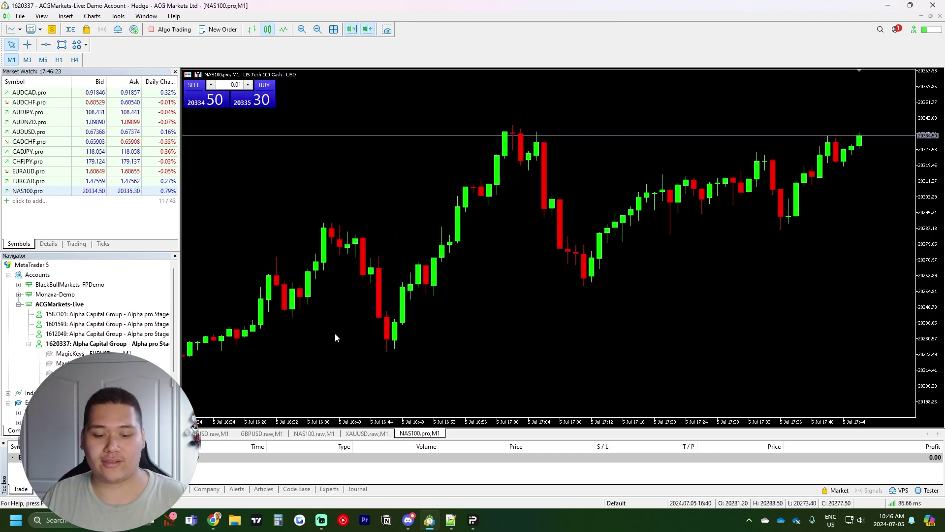
{"action": "left_click", "coordinate": [54, 520]}
{"action": "type", "text": "bluebe"}
{"action": "key", "text": "Return"}
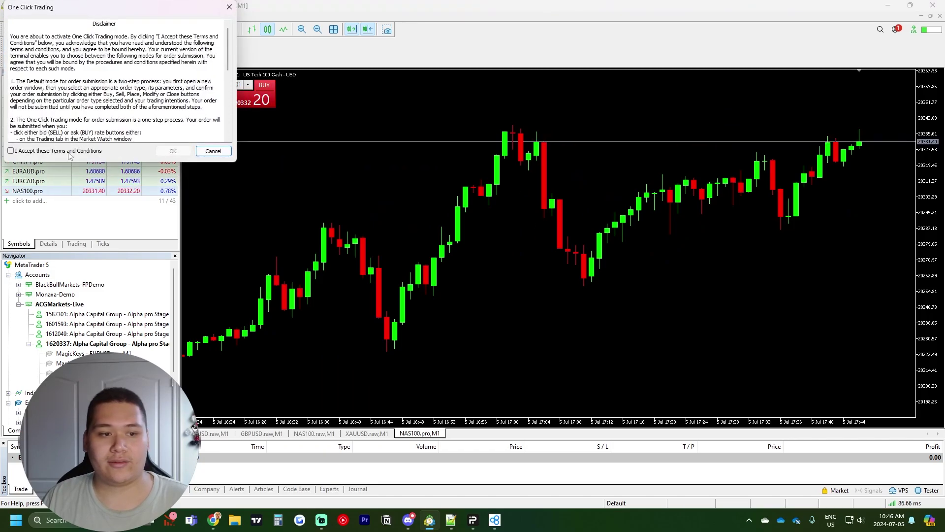
{"action": "left_click", "coordinate": [11, 151]}
{"action": "left_click", "coordinate": [172, 150]}
Step: Sell 0.01 lots of NAS100 on the master and view the copied trade in cTrader
{"action": "left_click", "coordinate": [204, 102]}
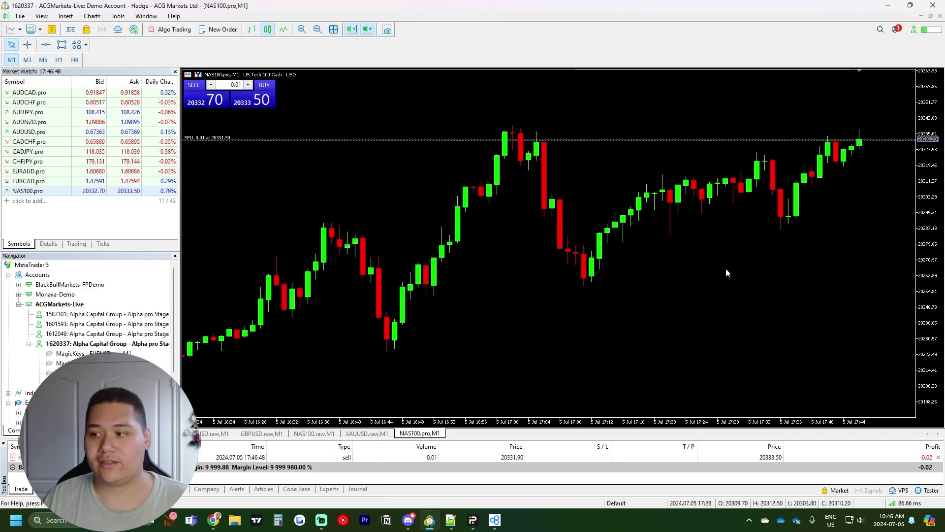
{"action": "left_click", "coordinate": [495, 521]}
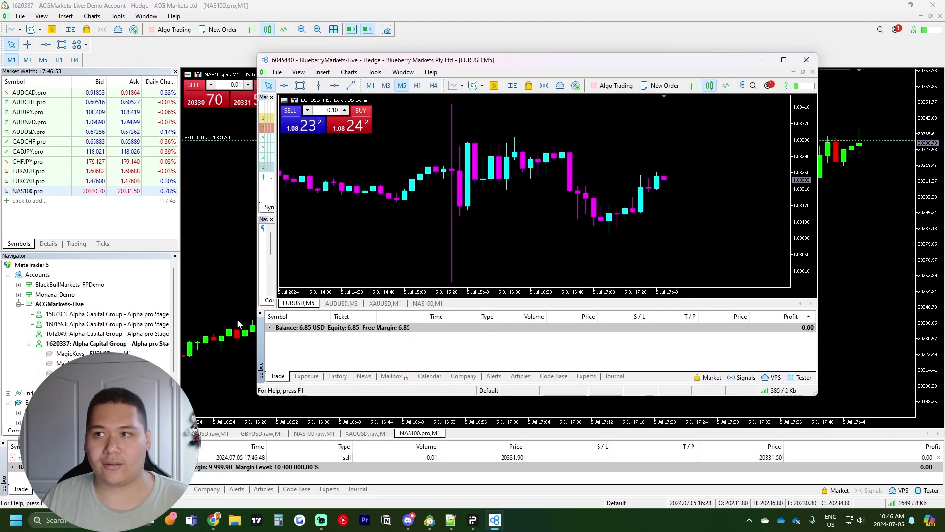
{"action": "left_click", "coordinate": [233, 318]}
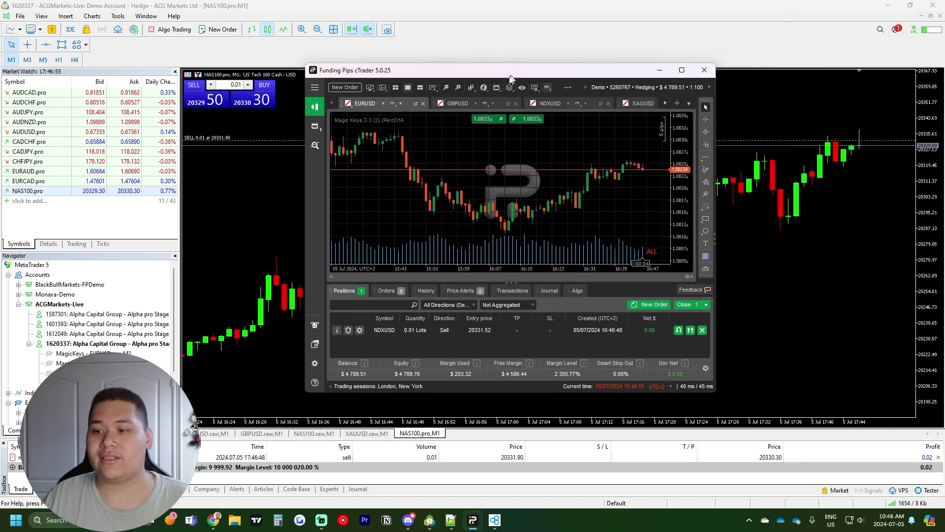
{"action": "double_click", "coordinate": [507, 77]}
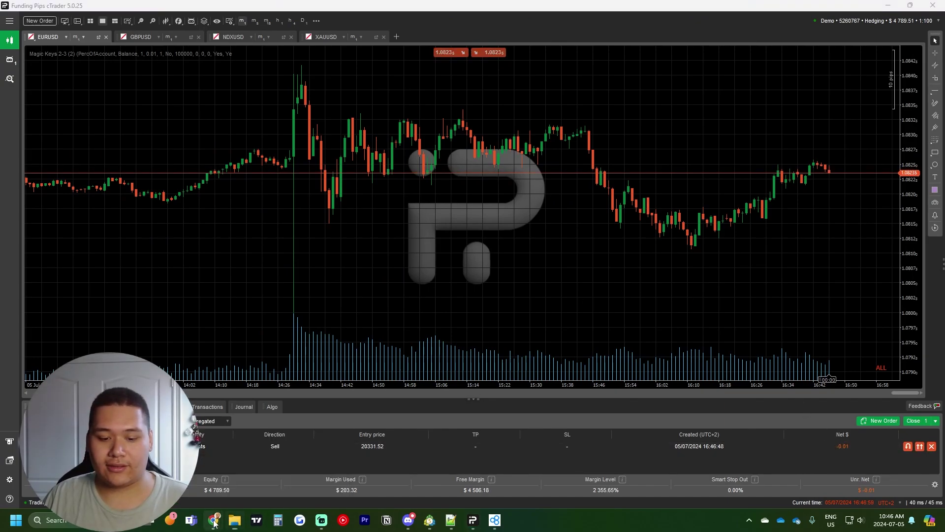
Step: Check the Traders Connect dashboard and Trade Copier page, then minimize the browser
{"action": "mouse_move", "coordinate": [214, 523]}
{"action": "left_click", "coordinate": [262, 459]}
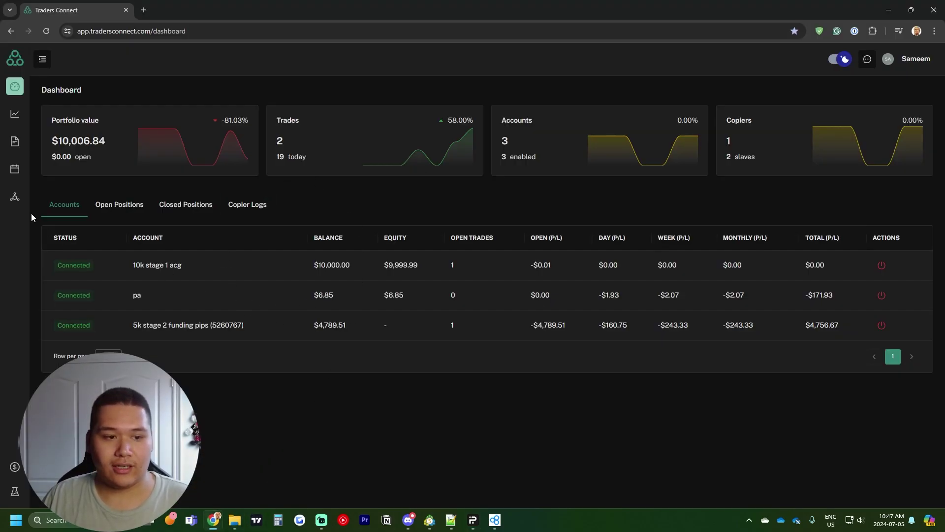
{"action": "left_click", "coordinate": [15, 141]}
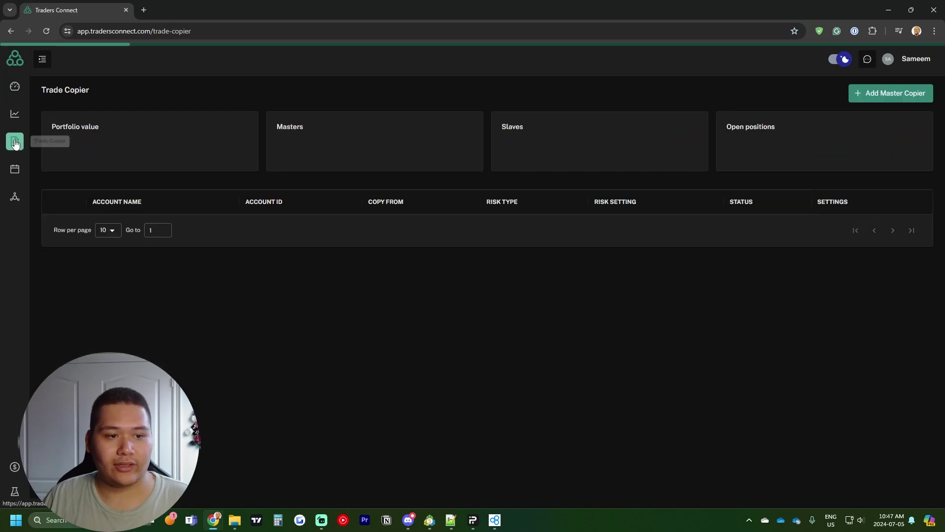
{"action": "left_click", "coordinate": [879, 15]}
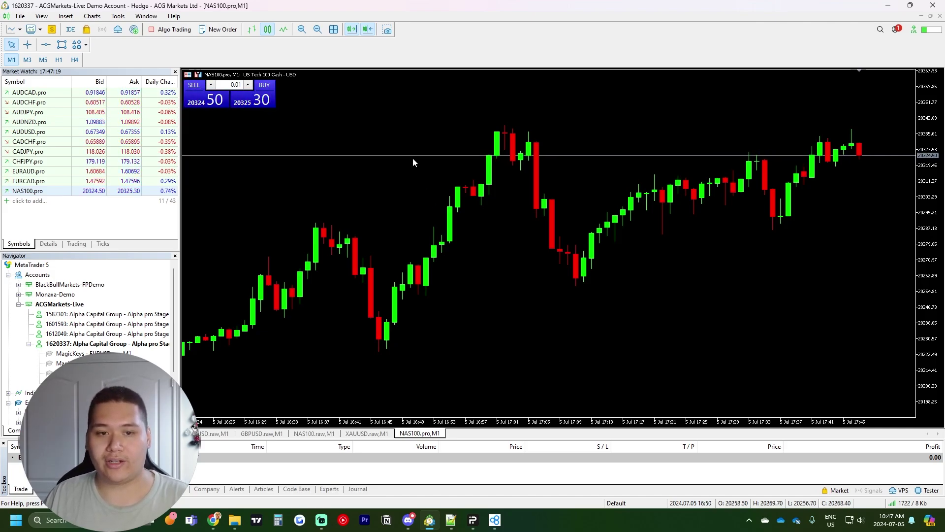
Step: Place the ACG master MT5 window top-left, minimize Blueberry MT5, and restore cTrader to the right
{"action": "key", "text": "super+Down"}
{"action": "left_click_drag", "start_coordinate": [31, 22], "coordinate": [176, 49]}
{"action": "key", "text": "alt+Tab"}
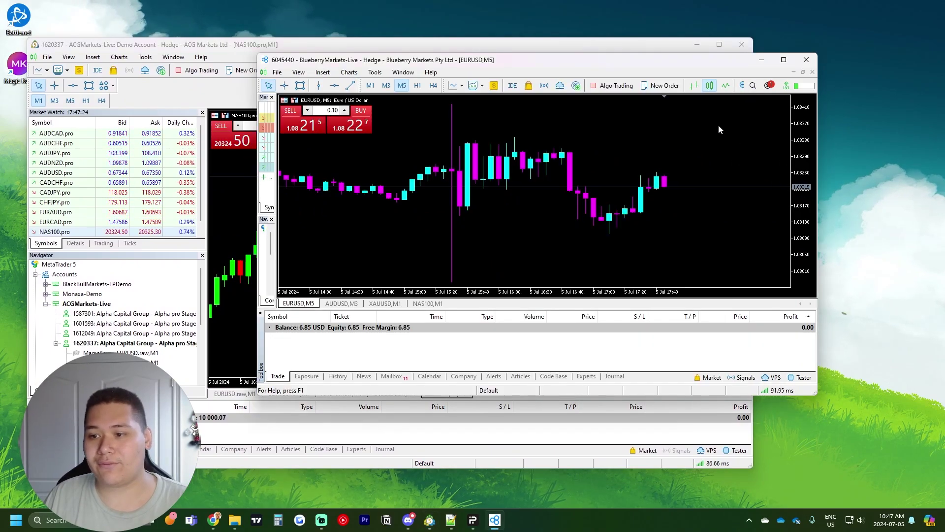
{"action": "left_click_drag", "start_coordinate": [599, 67], "coordinate": [576, 89]}
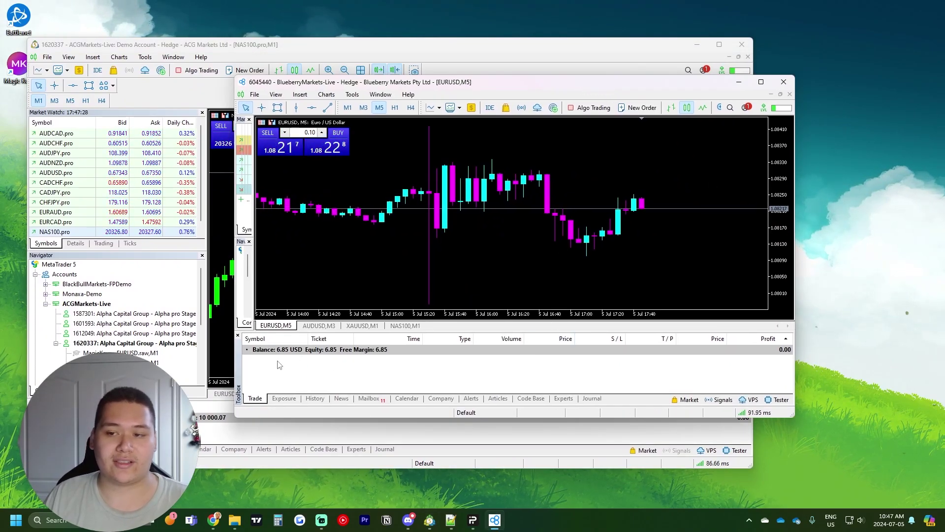
{"action": "left_click", "coordinate": [738, 82]}
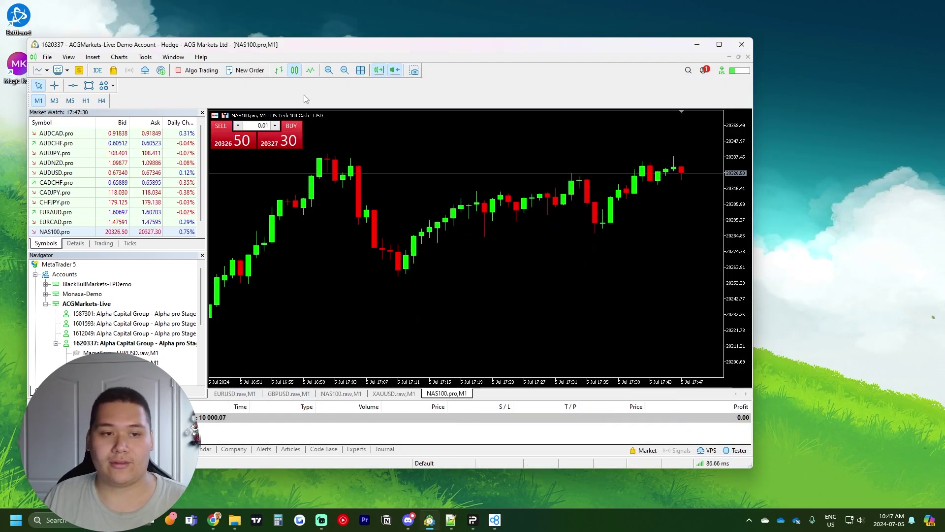
{"action": "left_click_drag", "start_coordinate": [296, 46], "coordinate": [286, 31]}
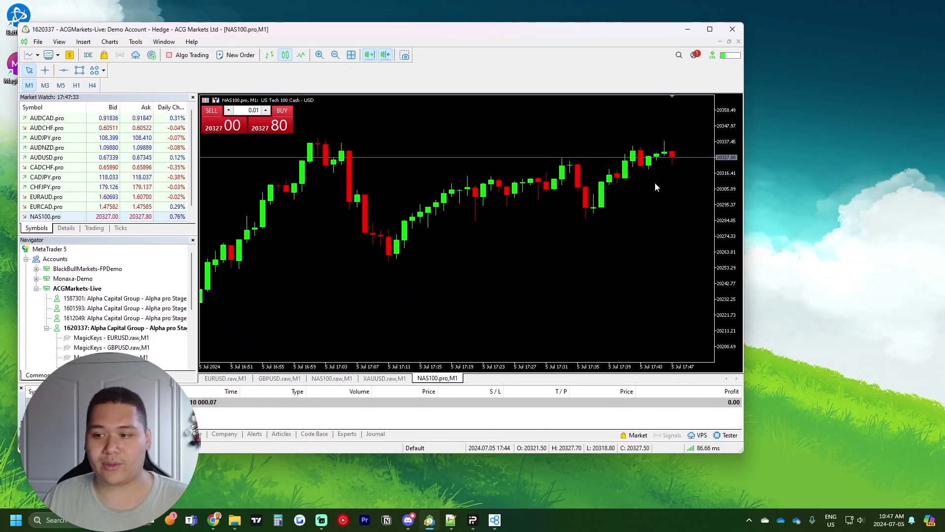
{"action": "left_click", "coordinate": [472, 520]}
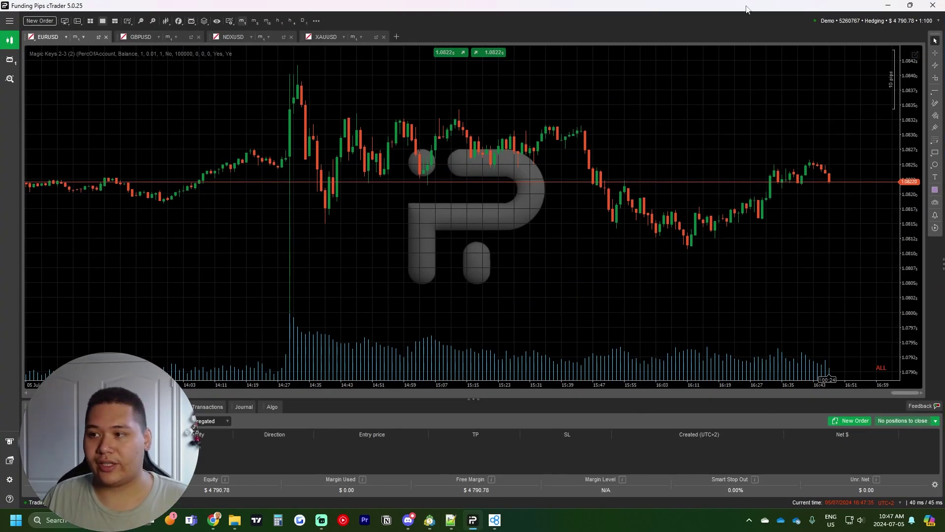
{"action": "double_click", "coordinate": [746, 9]}
Step: Buy 0.01 lots of NAS100 on the master terminal and check the copied trade in cTrader
{"action": "left_click", "coordinate": [500, 337]}
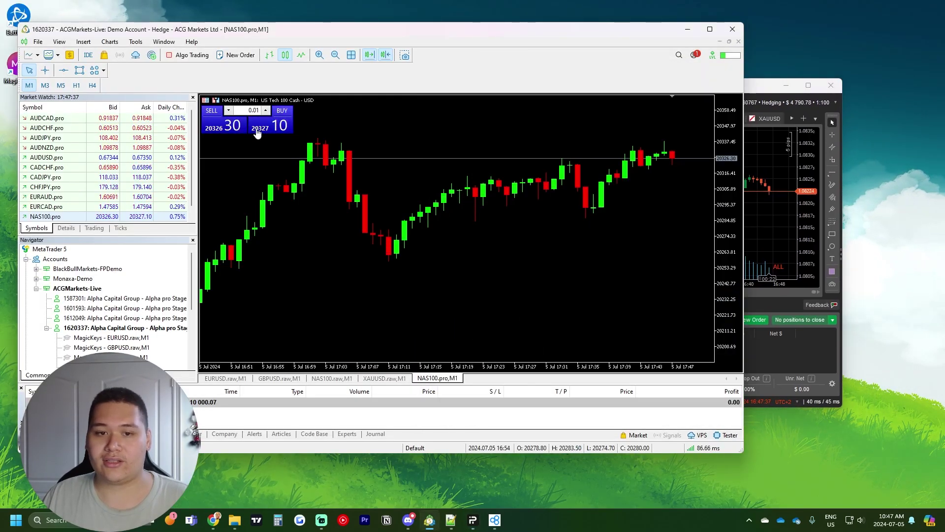
{"action": "left_click", "coordinate": [273, 123]}
{"action": "left_click", "coordinate": [802, 351]}
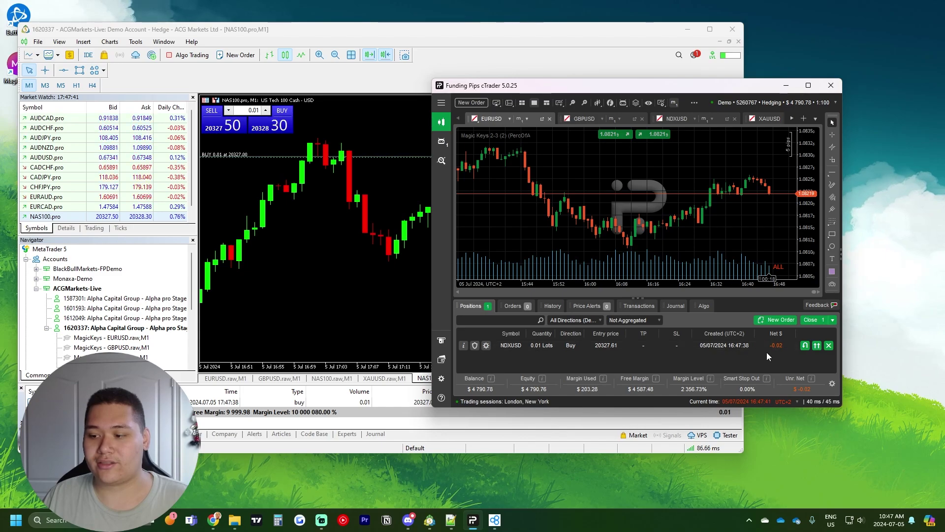
Step: Drag a take profit above the NAS100 buy entry, keeping cTrader visible beside the chart
{"action": "left_click", "coordinate": [430, 215]}
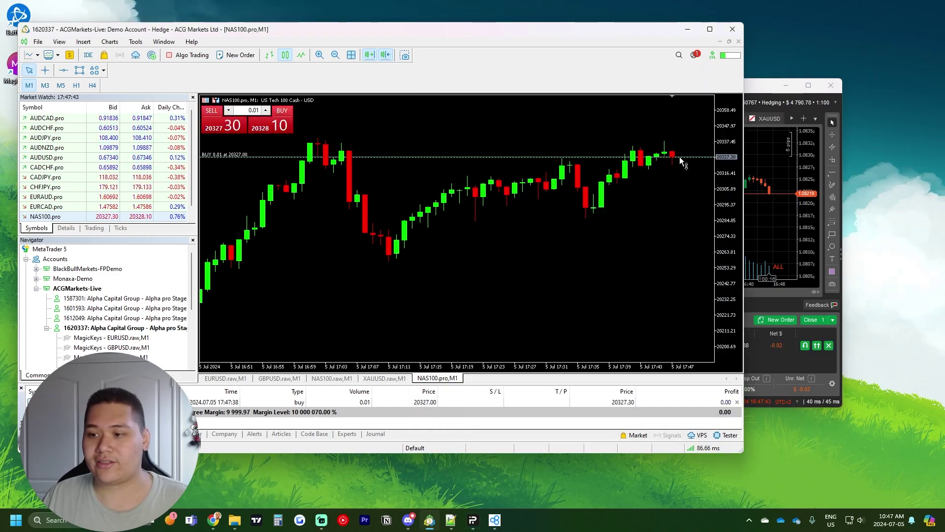
{"action": "left_click_drag", "start_coordinate": [679, 156], "coordinate": [678, 147]}
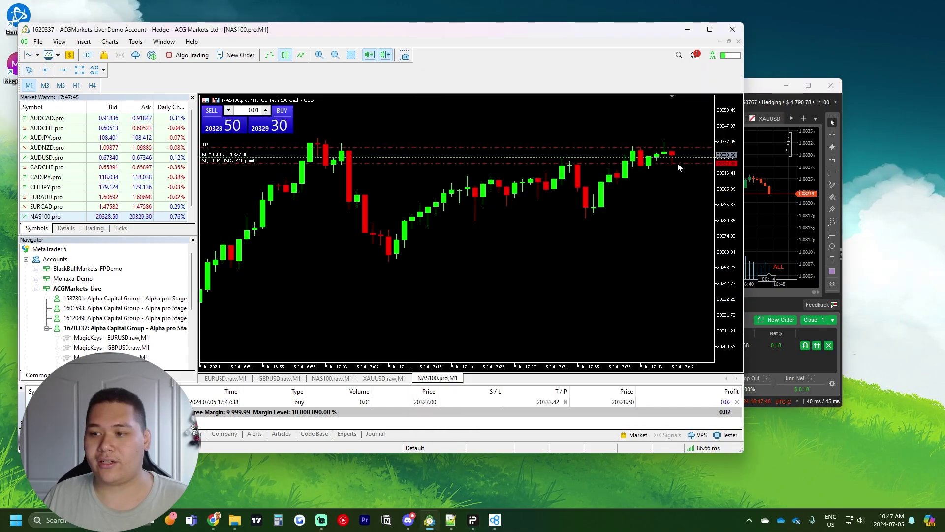
{"action": "left_click_drag", "start_coordinate": [615, 29], "coordinate": [562, 19]}
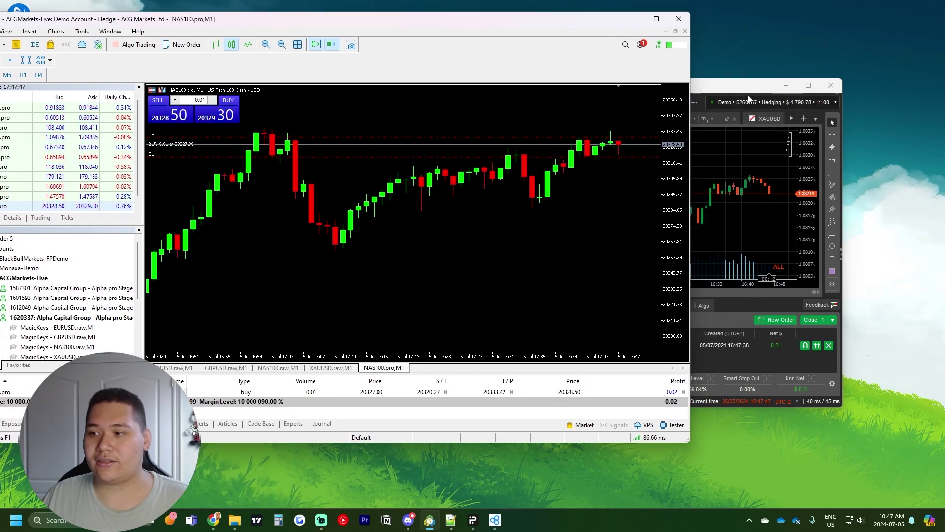
{"action": "left_click_drag", "start_coordinate": [737, 88], "coordinate": [749, 171]}
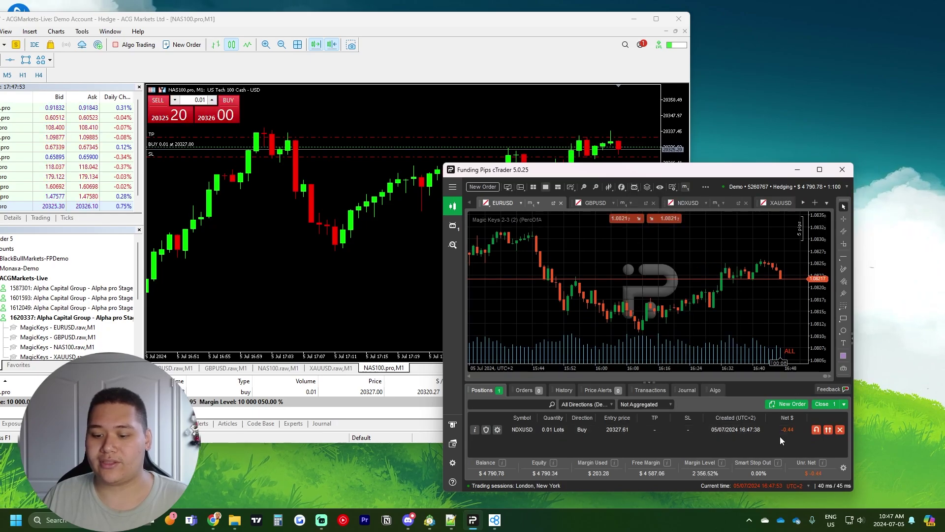
Step: Bring cTrader forward to watch the copied 0.01-lot NDXUSD buy in Positions
{"action": "left_click", "coordinate": [502, 527]}
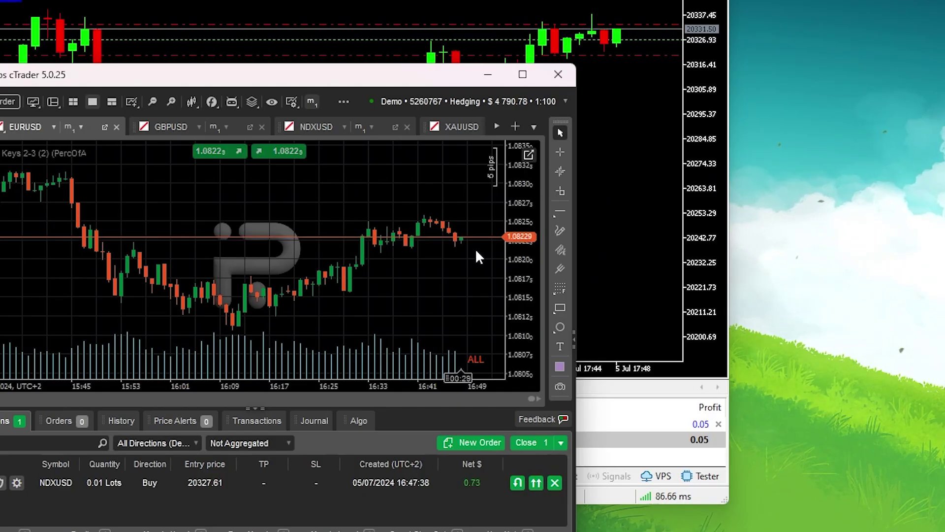